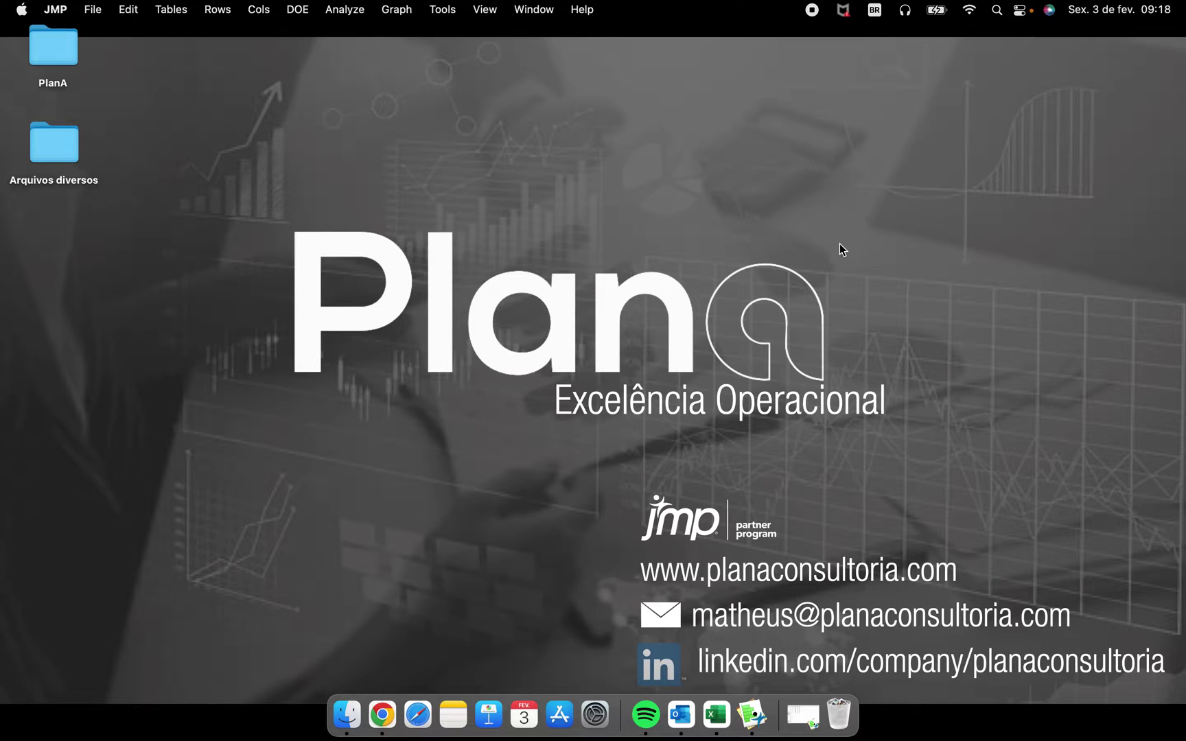
# Restore the minimized untitled inspection data table from the Dock
pyautogui.click(811, 716)
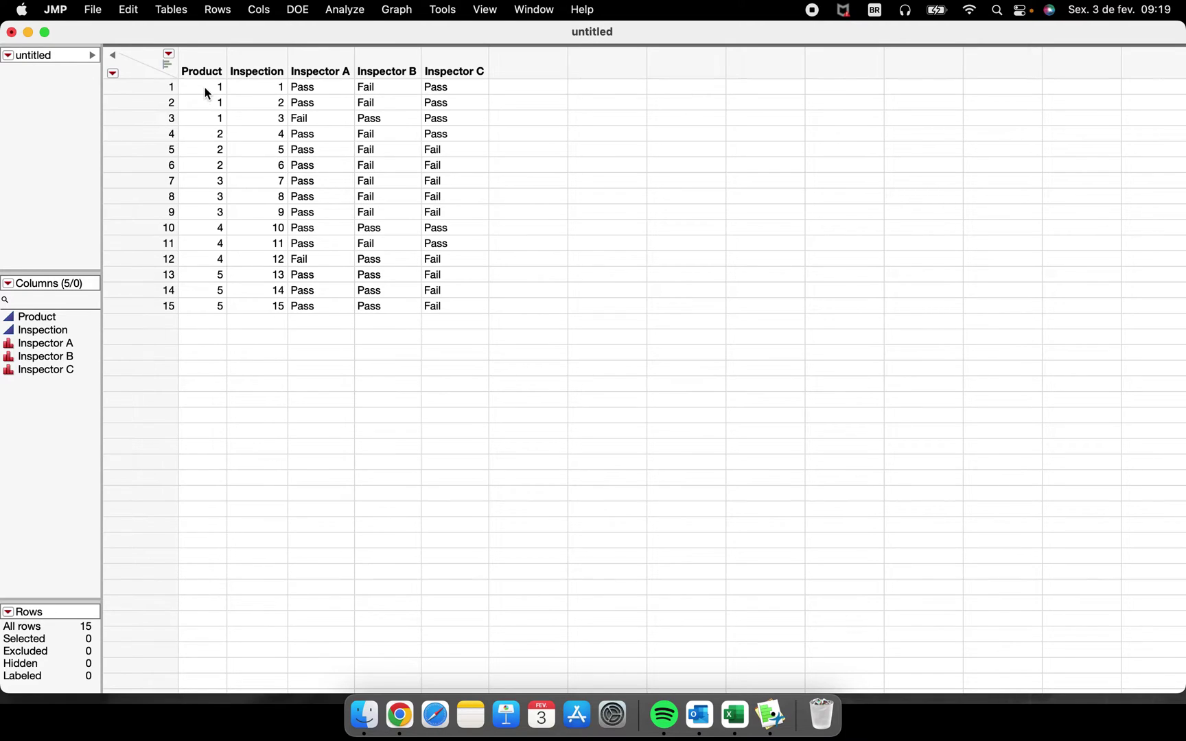
pyautogui.moveTo(207, 303); pyautogui.dragTo(211, 78)
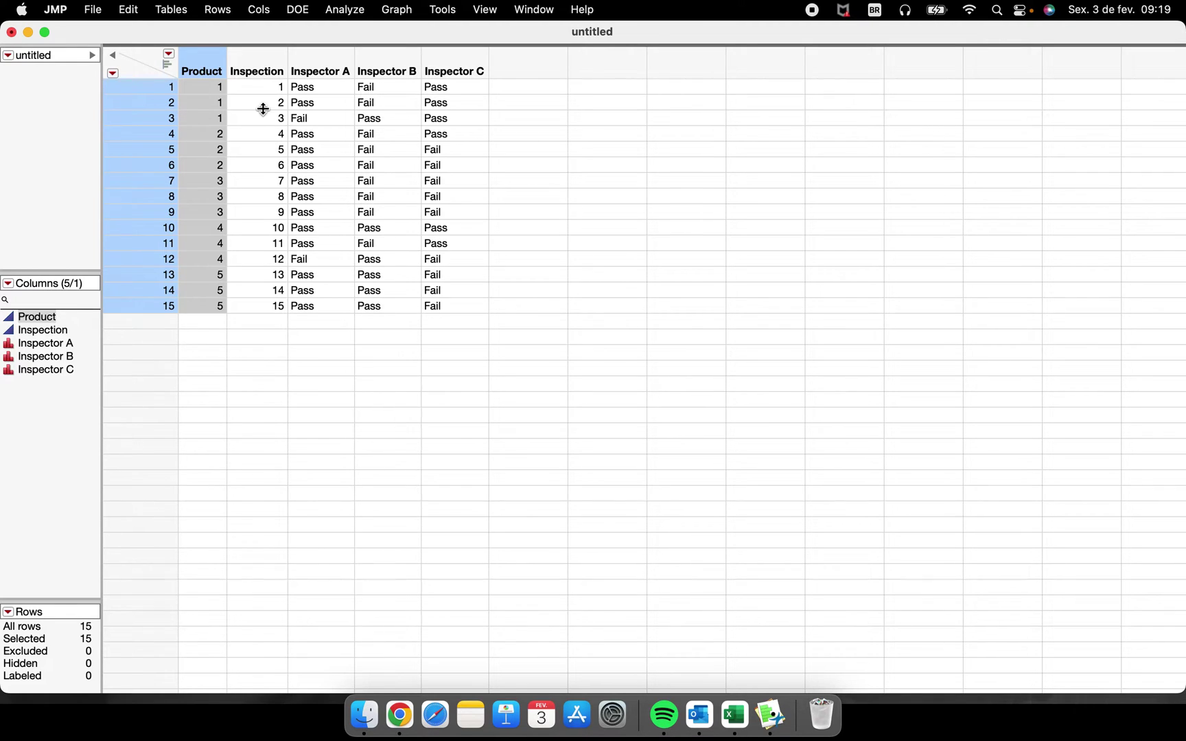
pyautogui.moveTo(324, 65); pyautogui.dragTo(453, 56)
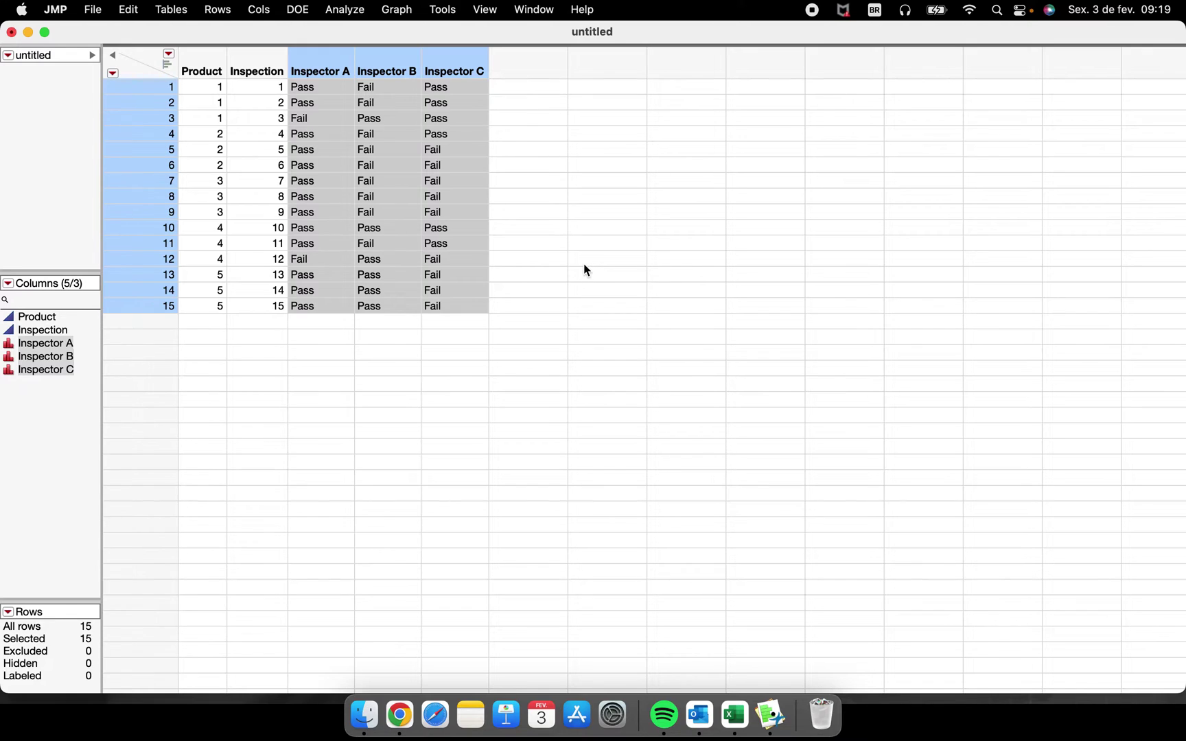
pyautogui.click(214, 88)
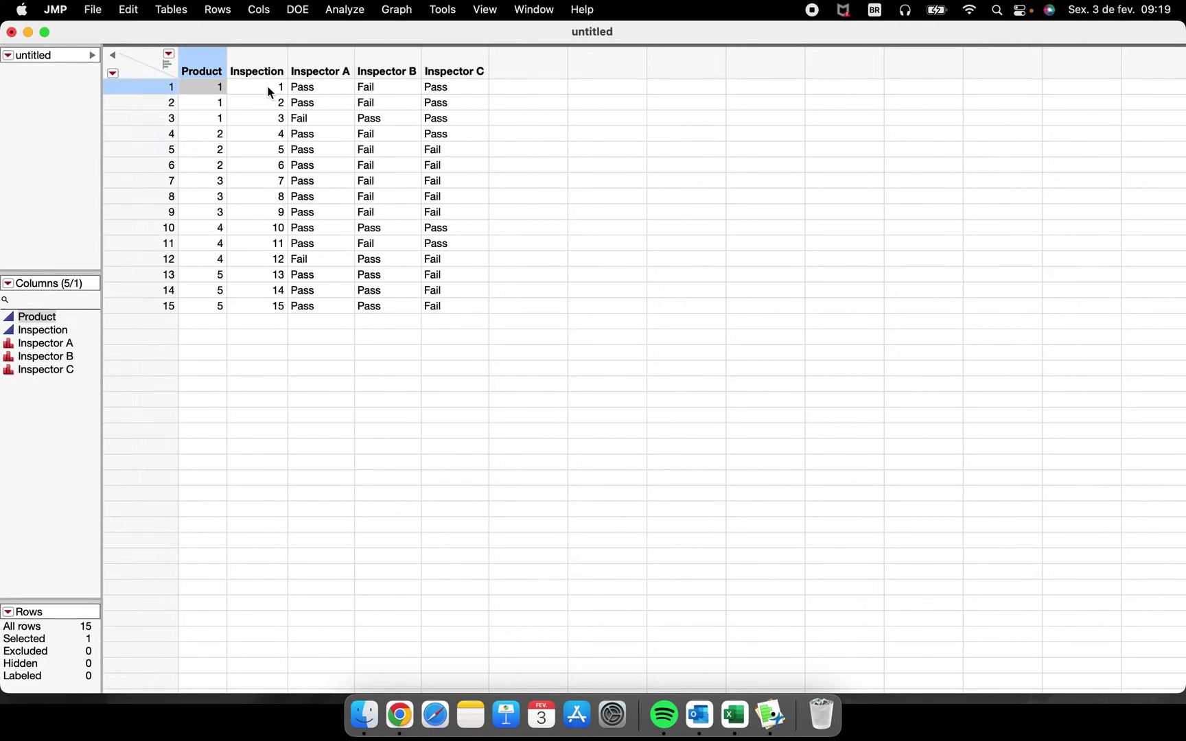
pyautogui.click(268, 92)
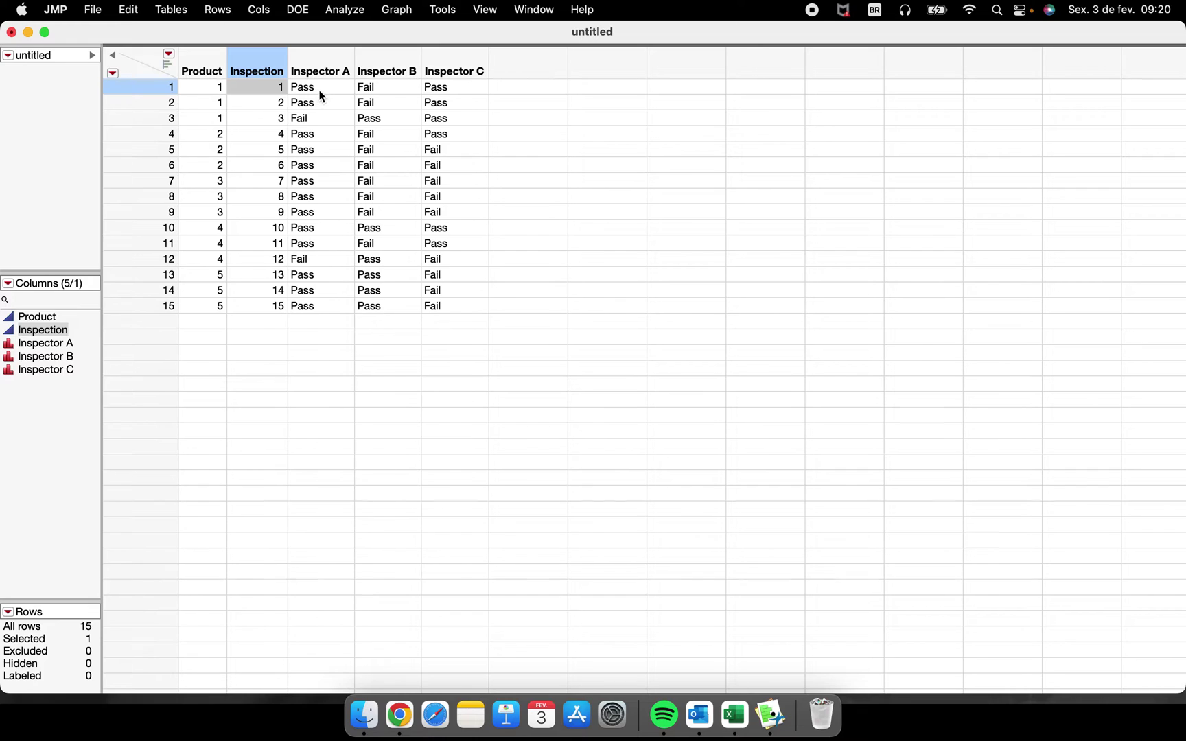
pyautogui.moveTo(321, 90); pyautogui.dragTo(466, 91)
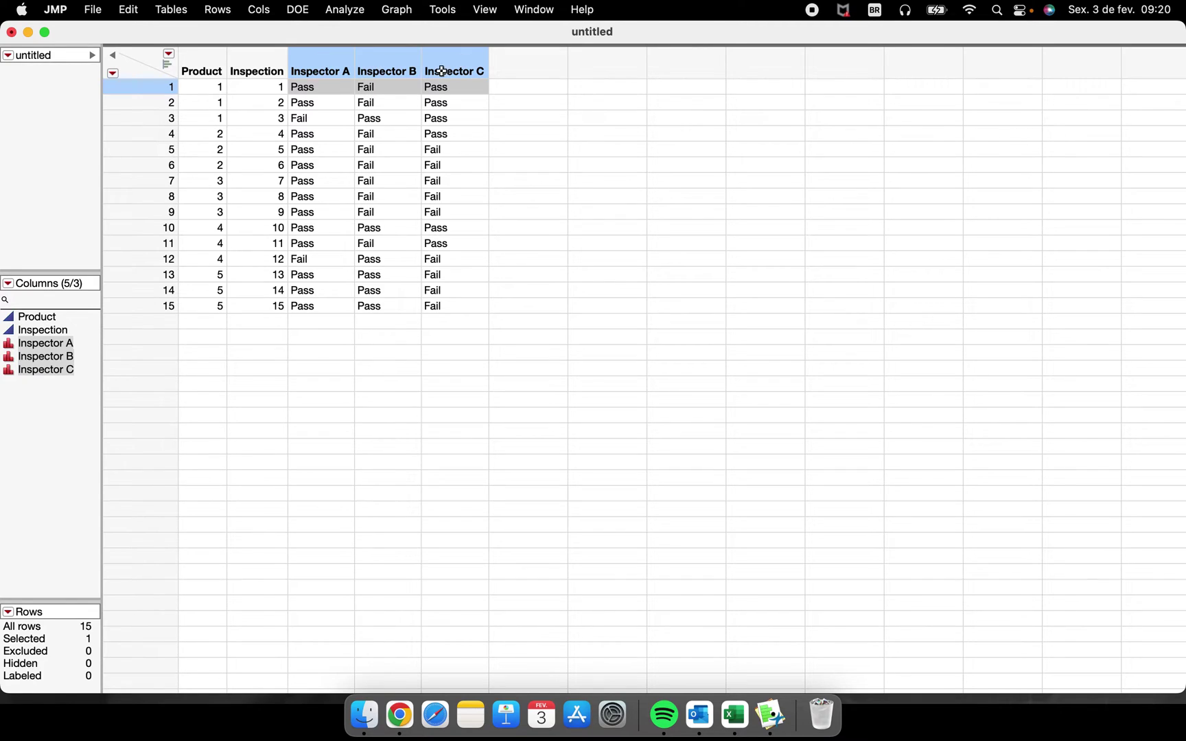
pyautogui.click(333, 61)
pyautogui.click(377, 61)
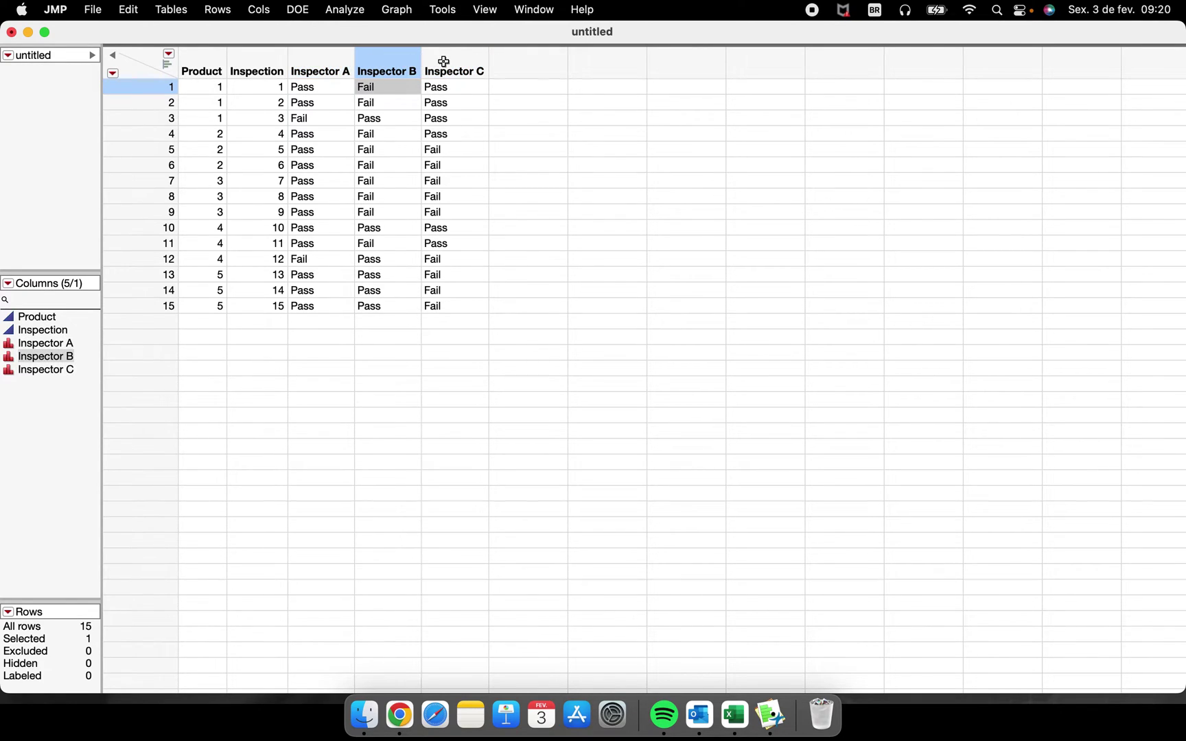
pyautogui.click(443, 62)
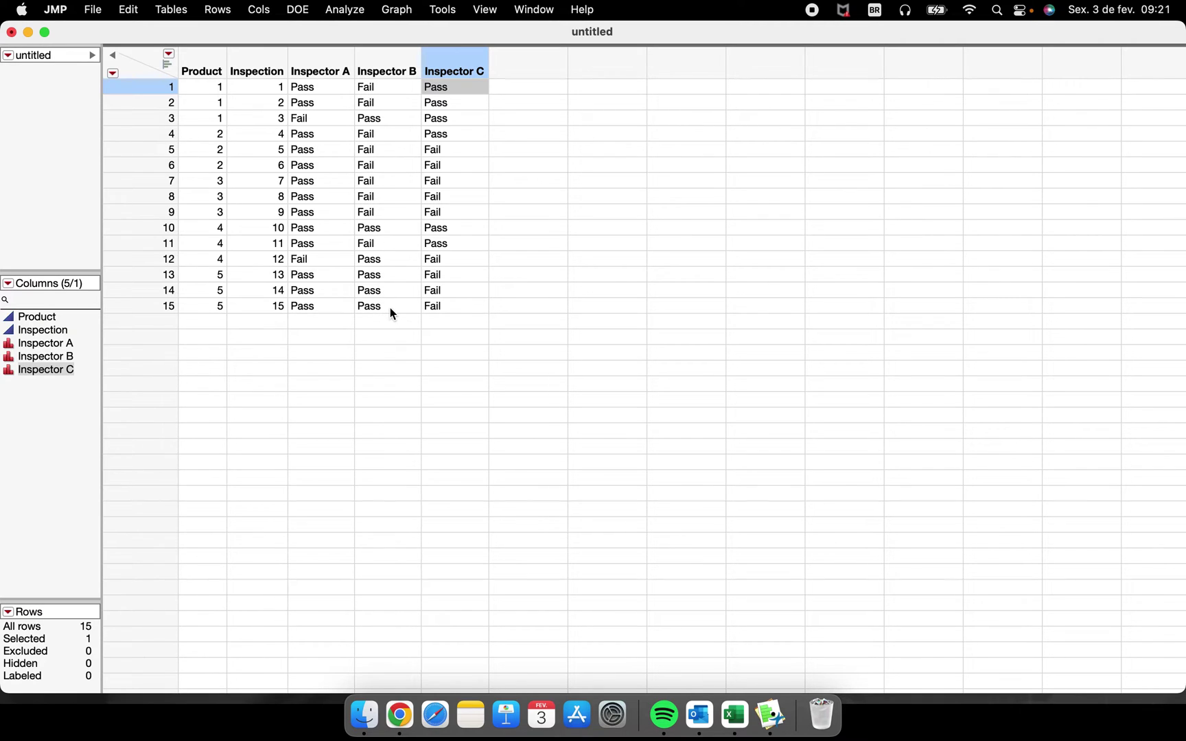
pyautogui.moveTo(206, 61); pyautogui.dragTo(454, 63)
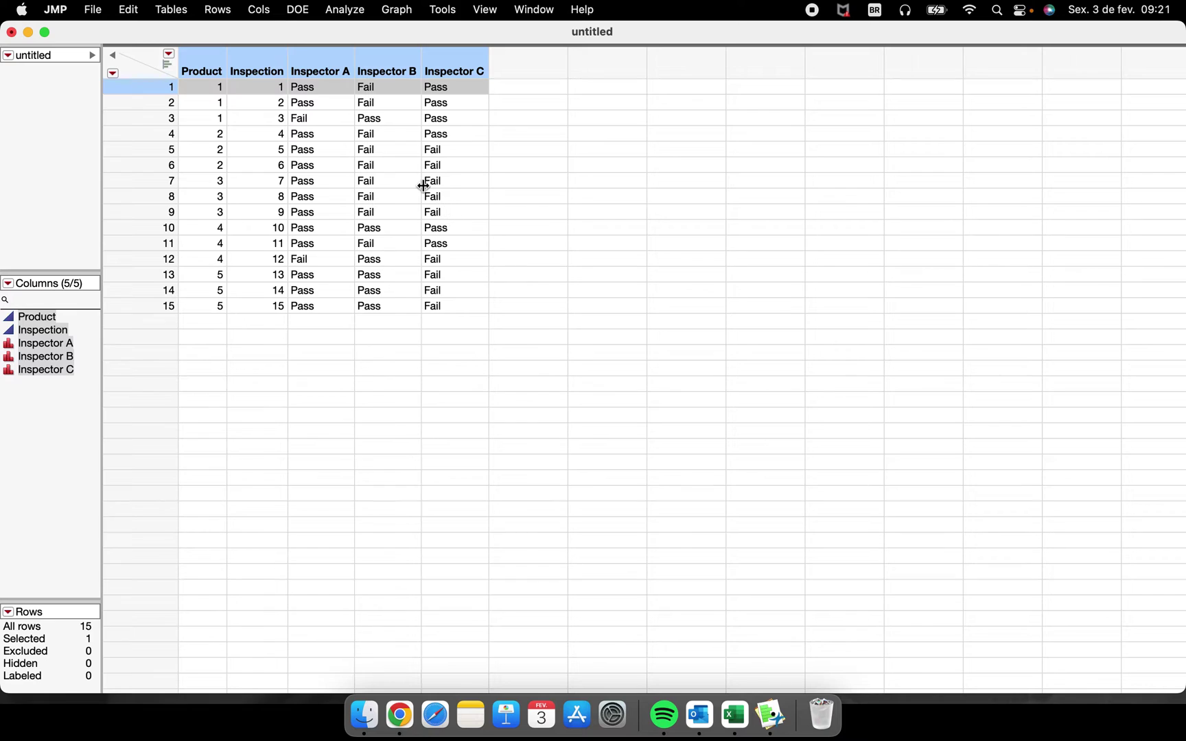
# Open the Variability / Attribute Gauge Chart launch window from Analyze > Quality and Process
pyautogui.click(352, 16)
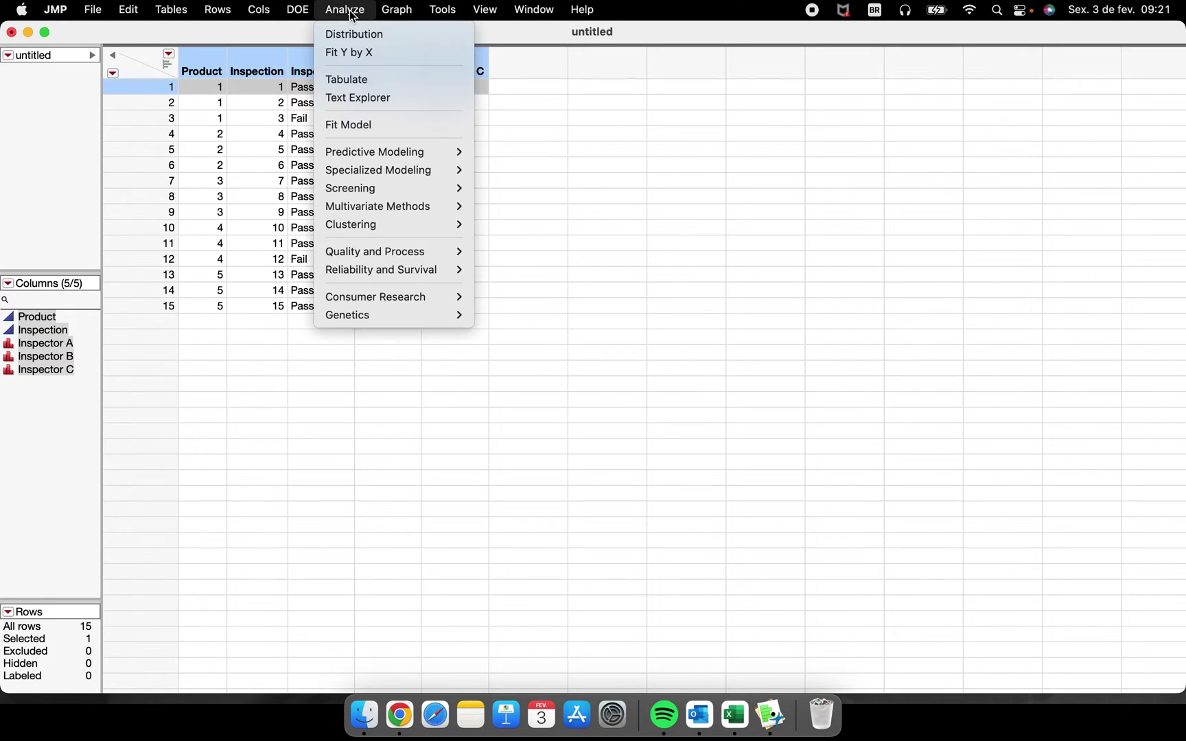
pyautogui.moveTo(430, 260)
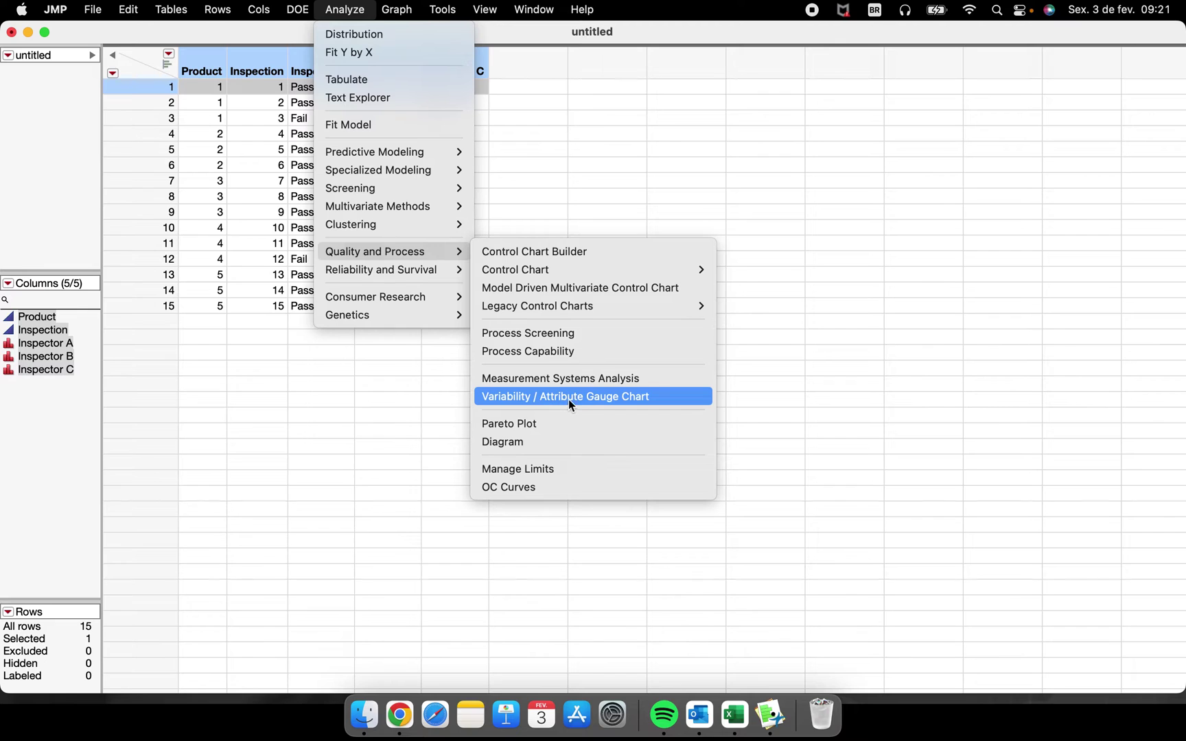
pyautogui.click(636, 398)
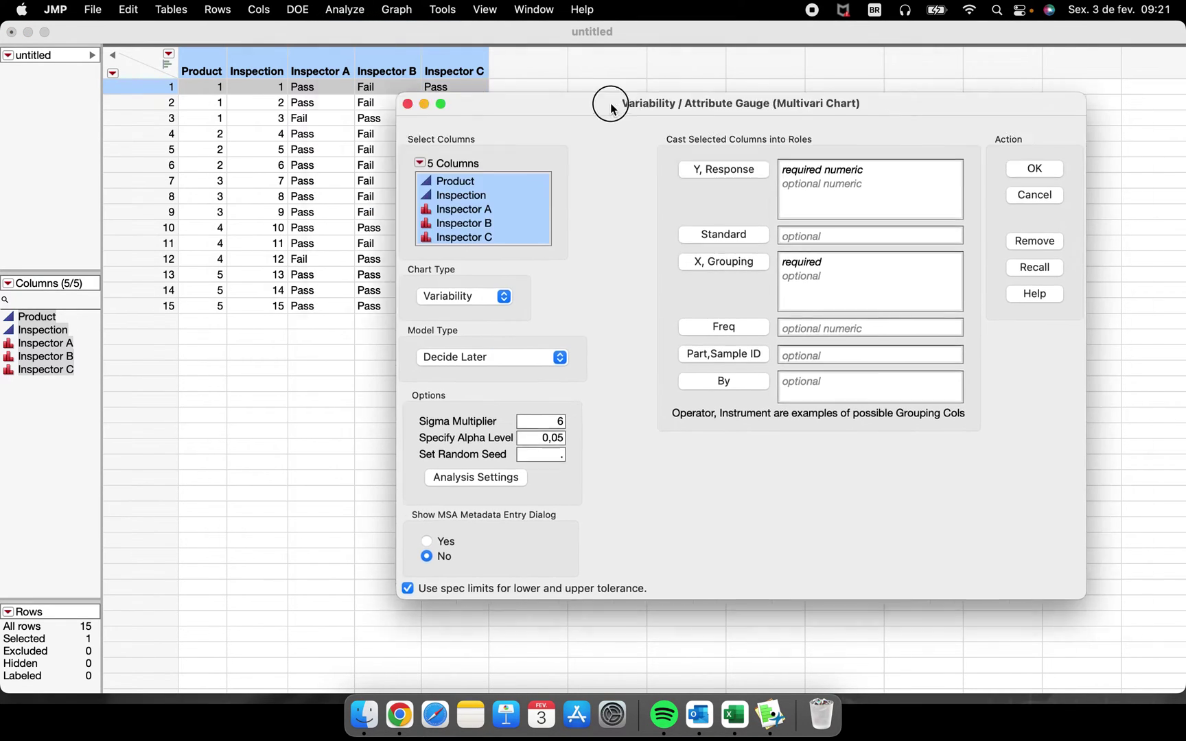
pyautogui.moveTo(612, 107); pyautogui.dragTo(675, 102)
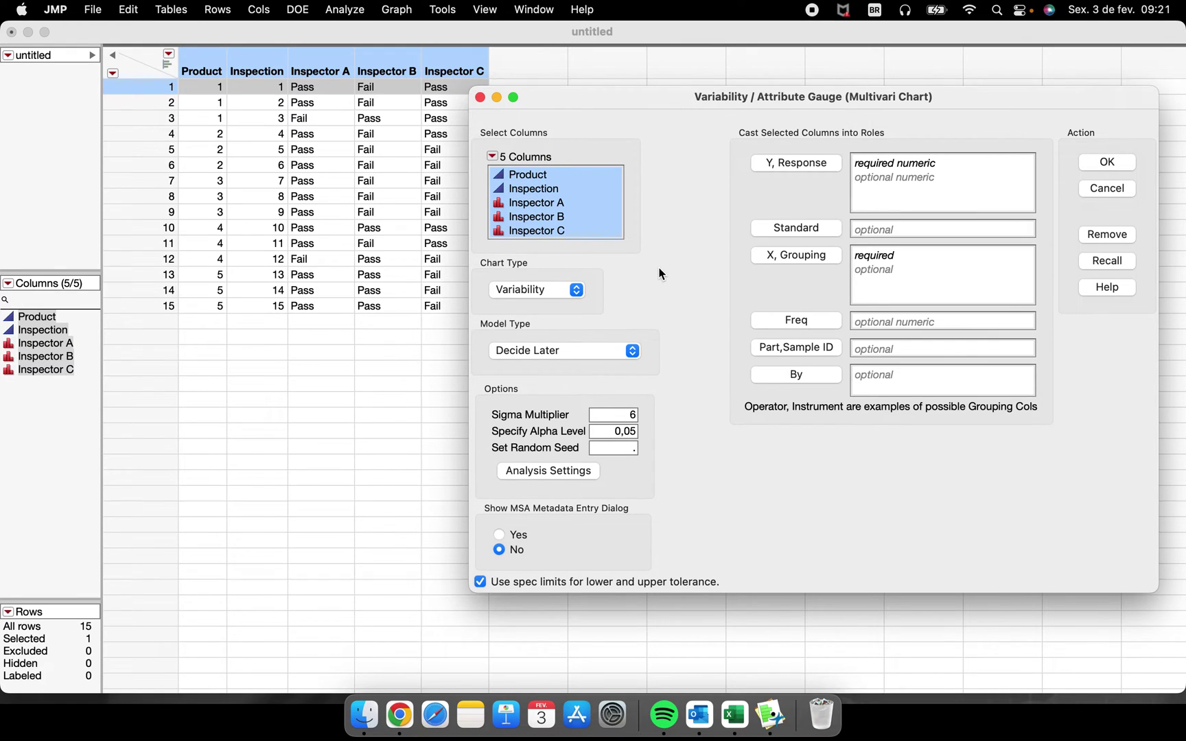
pyautogui.moveTo(757, 188)
pyautogui.mouseDown()
pyautogui.moveTo(908, 208)
pyautogui.moveTo(1057, 175)
pyautogui.moveTo(895, 125)
pyautogui.moveTo(693, 141)
pyautogui.mouseUp()
pyautogui.moveTo(604, 267)
pyautogui.mouseDown()
pyautogui.moveTo(482, 264)
pyautogui.moveTo(485, 296)
pyautogui.moveTo(610, 302)
pyautogui.moveTo(611, 269)
pyautogui.mouseUp()
# Cast Inspector A, B and C as Y responses and Product as the X grouping column
pyautogui.click(576, 203)
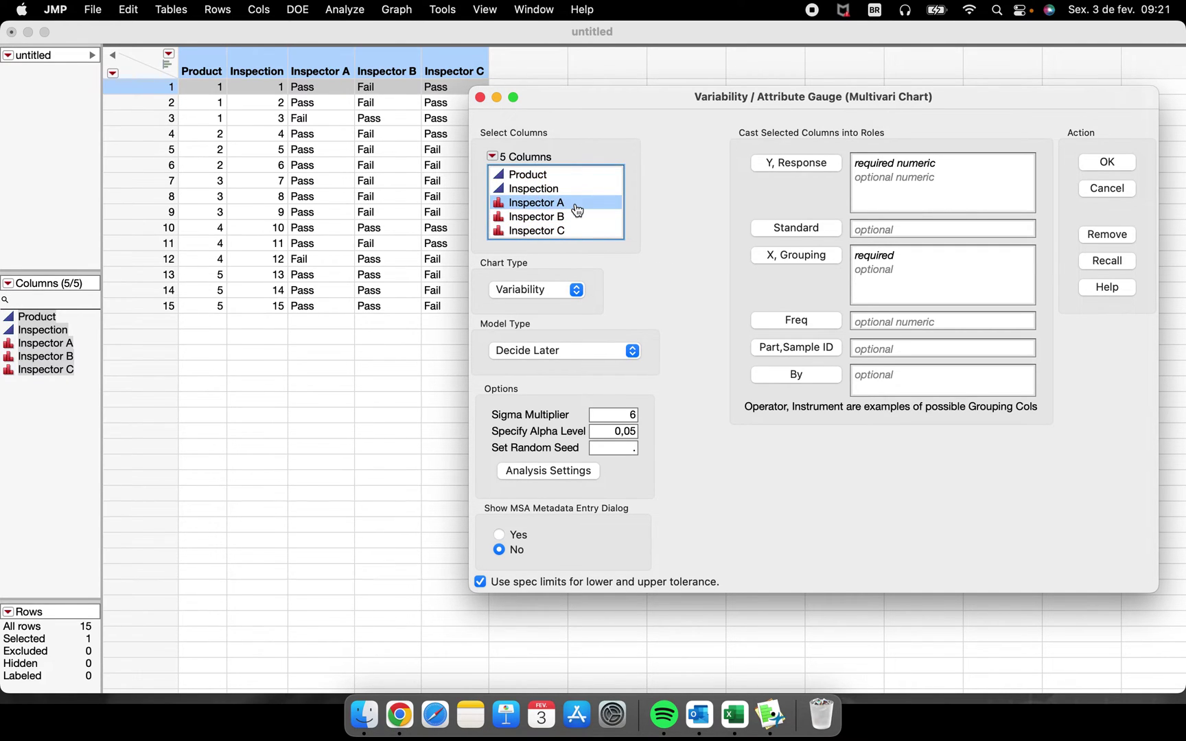
pyautogui.moveTo(577, 210); pyautogui.dragTo(942, 173)
pyautogui.click(781, 170)
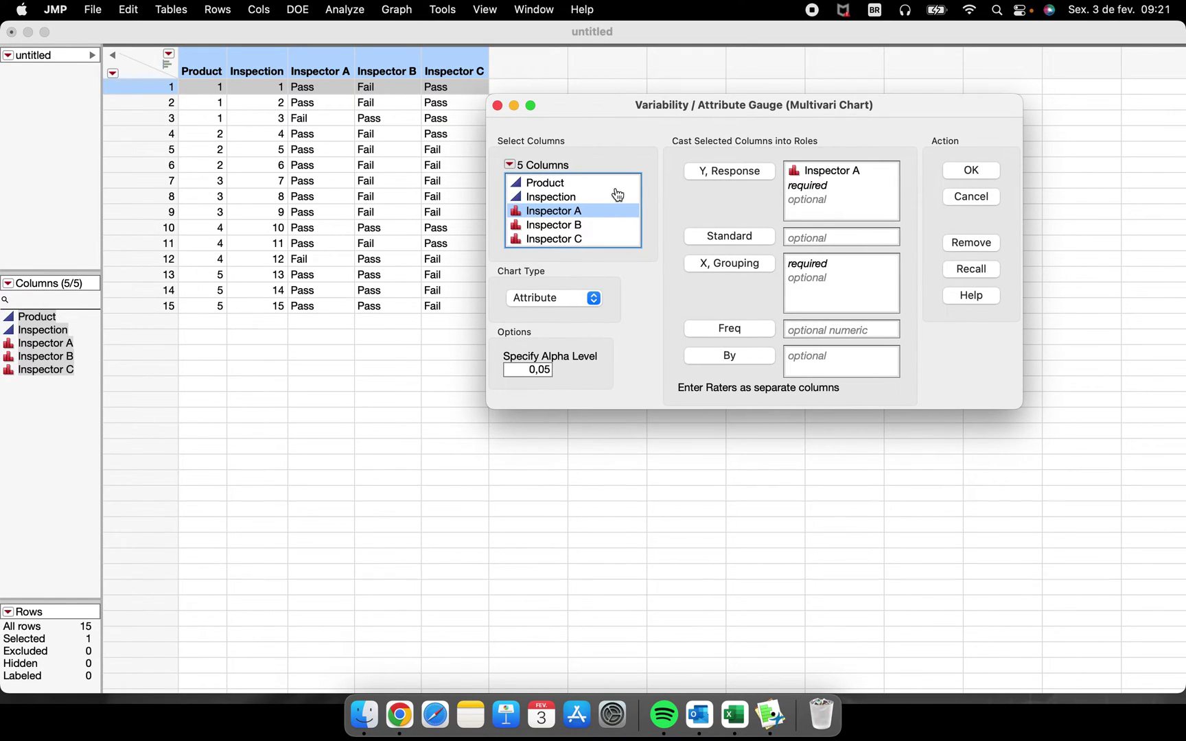
pyautogui.moveTo(617, 284)
pyautogui.mouseDown()
pyautogui.moveTo(511, 268)
pyautogui.moveTo(503, 309)
pyautogui.moveTo(641, 287)
pyautogui.moveTo(555, 261)
pyautogui.mouseUp()
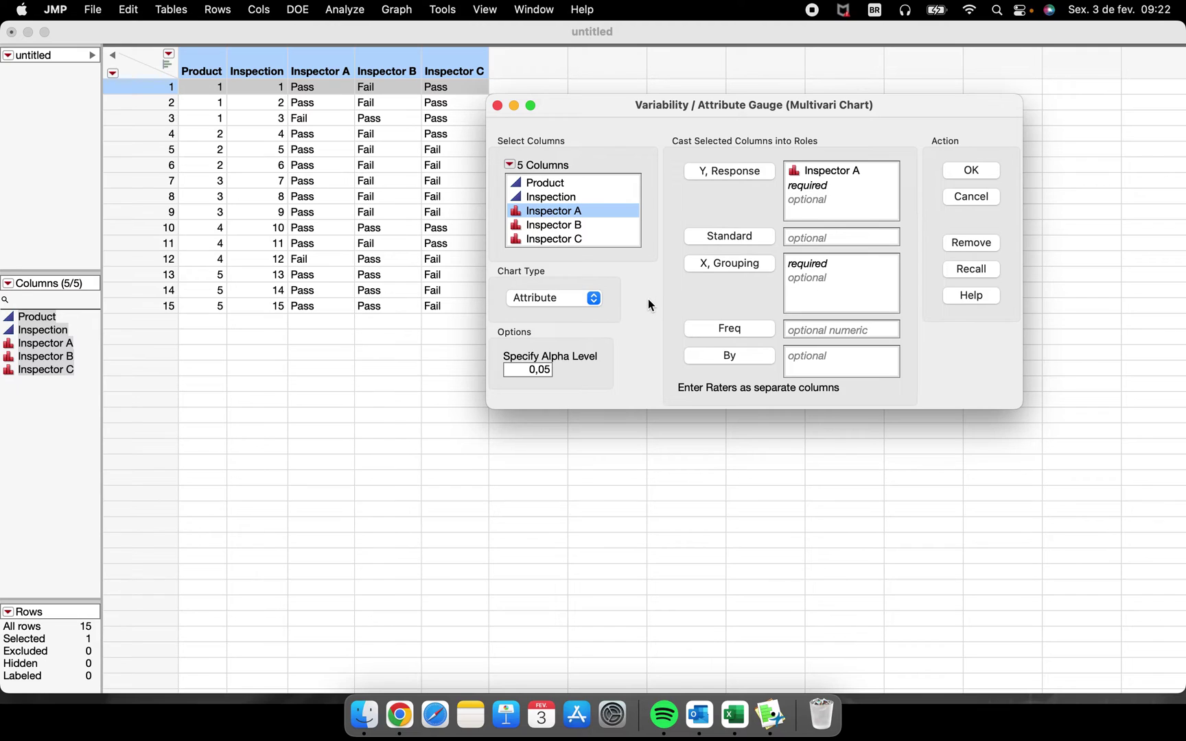
pyautogui.moveTo(668, 396)
pyautogui.mouseDown()
pyautogui.moveTo(829, 402)
pyautogui.moveTo(844, 384)
pyautogui.moveTo(667, 385)
pyautogui.moveTo(688, 397)
pyautogui.mouseUp()
pyautogui.moveTo(603, 226); pyautogui.dragTo(603, 232)
pyautogui.click(726, 173)
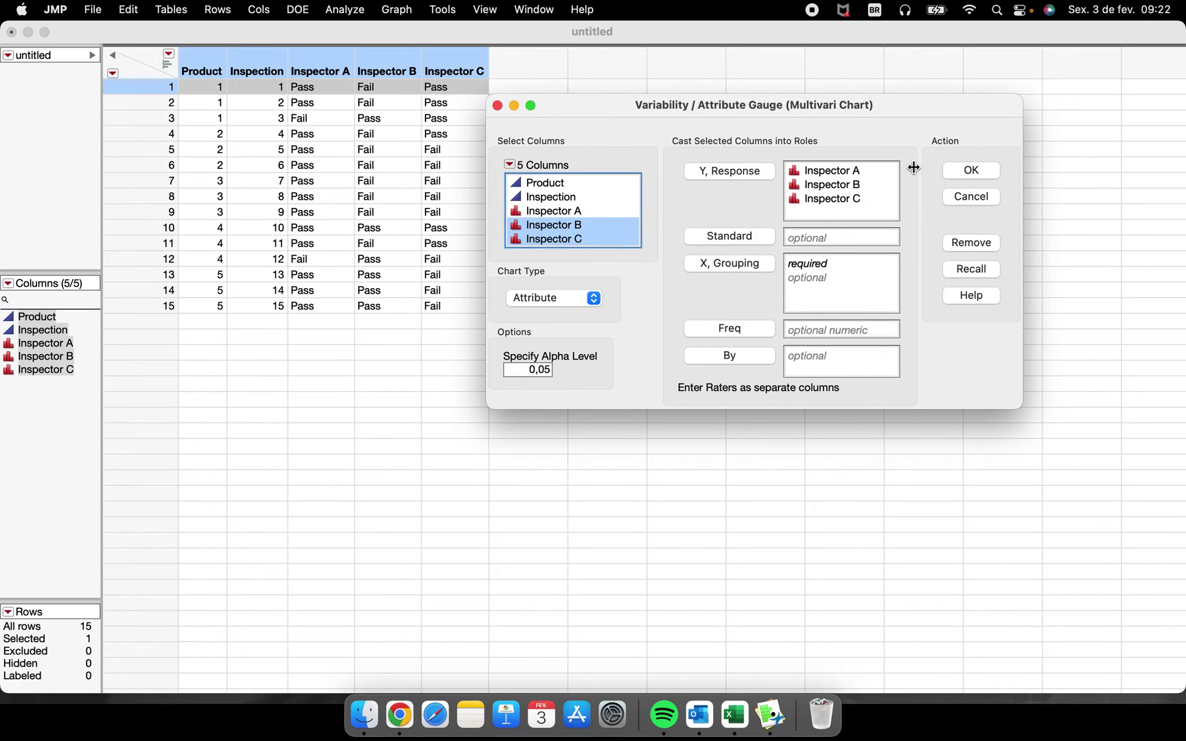
pyautogui.moveTo(782, 223)
pyautogui.mouseDown()
pyautogui.moveTo(886, 141)
pyautogui.moveTo(802, 210)
pyautogui.moveTo(833, 160)
pyautogui.mouseUp()
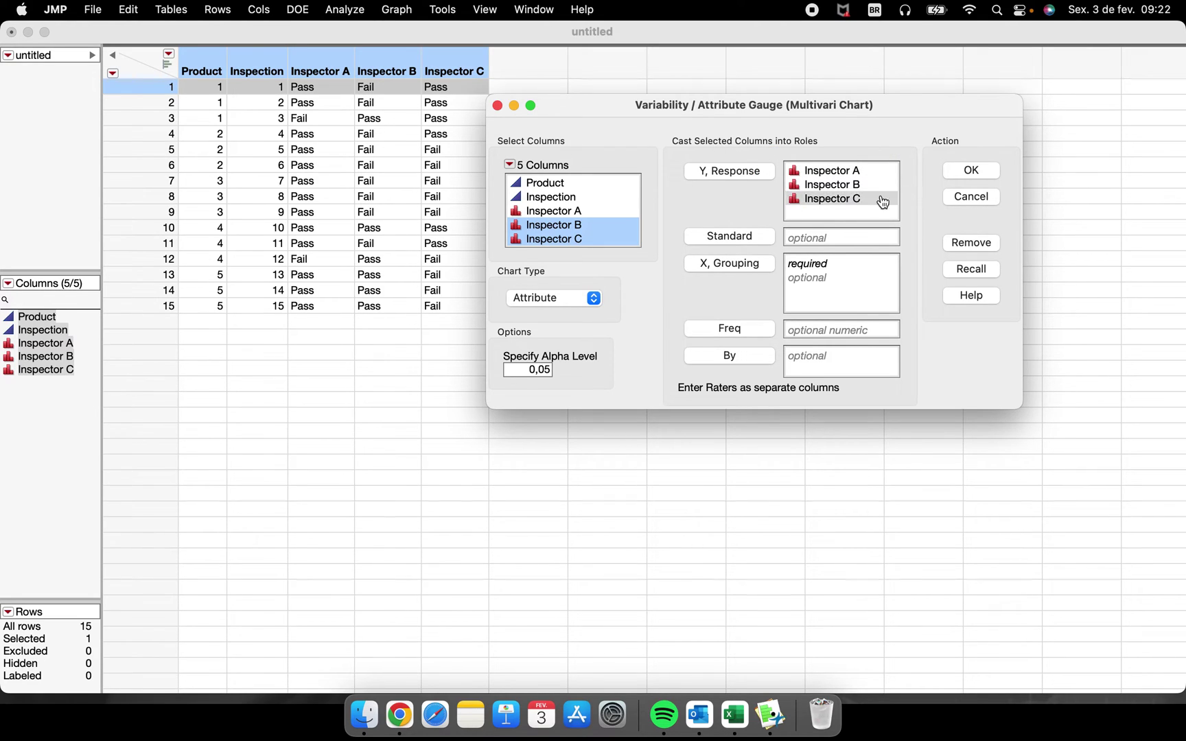
pyautogui.click(599, 186)
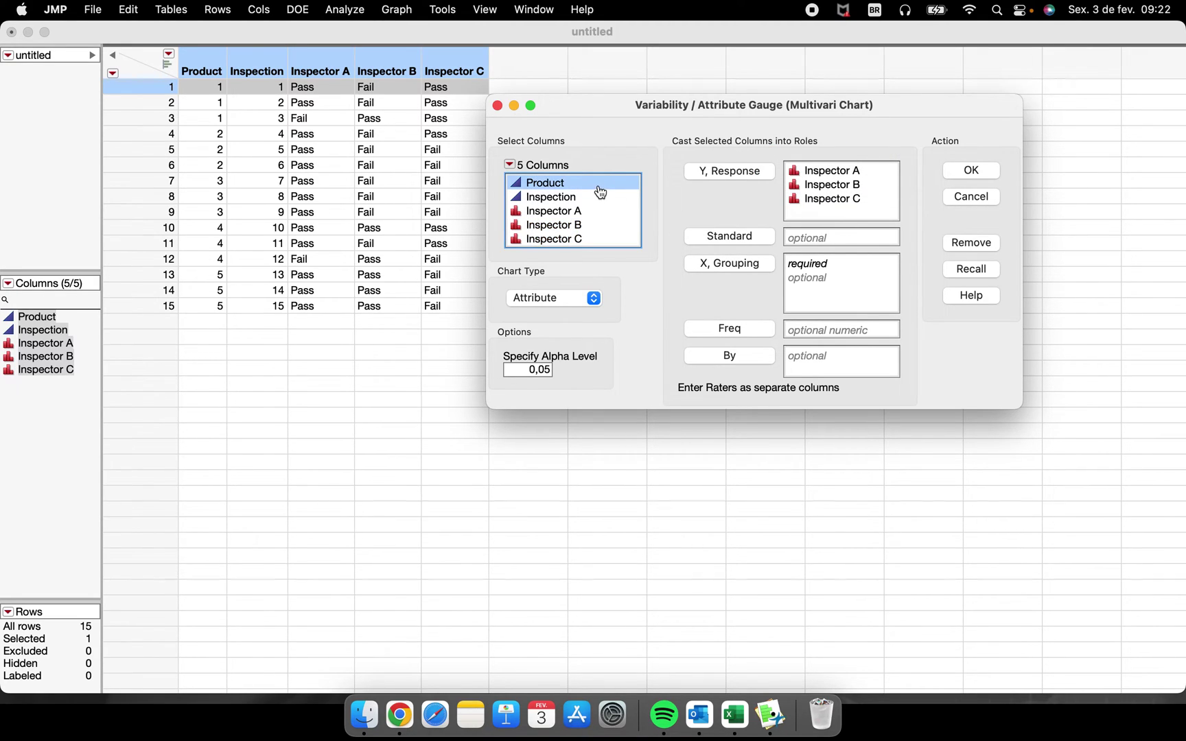
pyautogui.click(740, 267)
# Run the attribute gauge analysis with the three inspectors grouped by Product
pyautogui.moveTo(809, 152); pyautogui.dragTo(913, 171)
pyautogui.moveTo(790, 263); pyautogui.dragTo(892, 262)
pyautogui.click(992, 177)
# Review the report and collapse the Gauge Attribute Chart to reveal the agreement tables
pyautogui.click(436, 220)
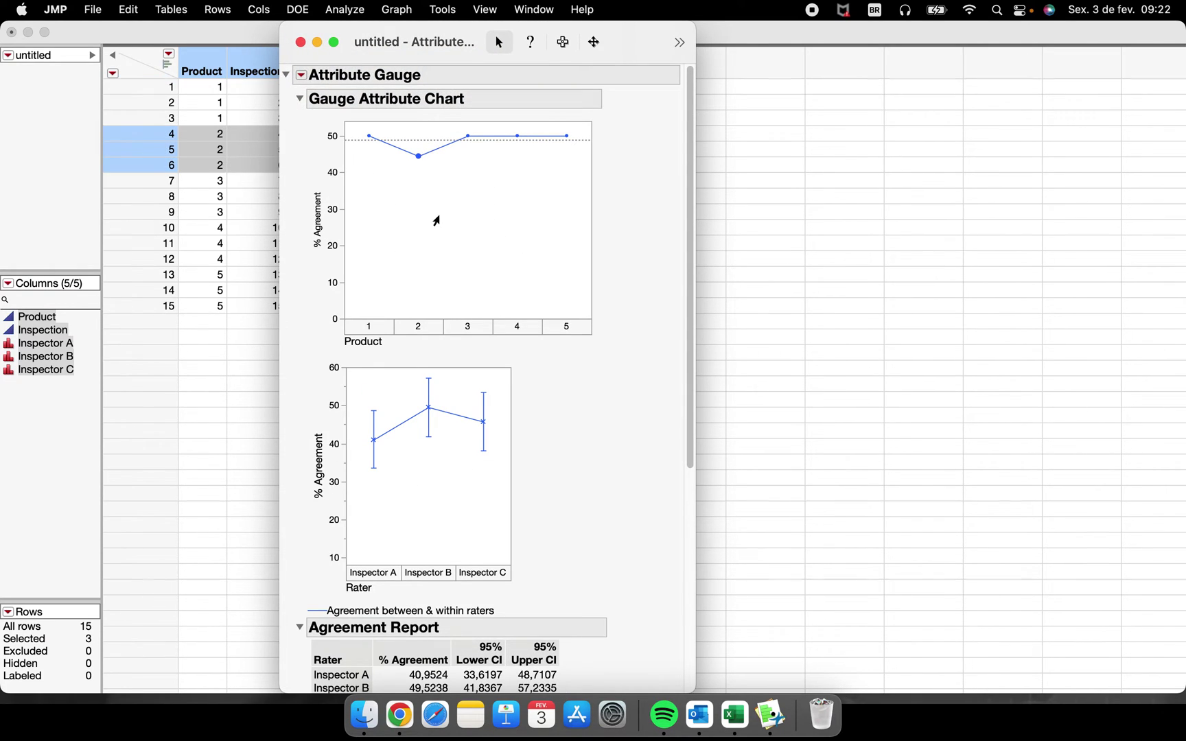
pyautogui.scroll(-5, 550, 270)
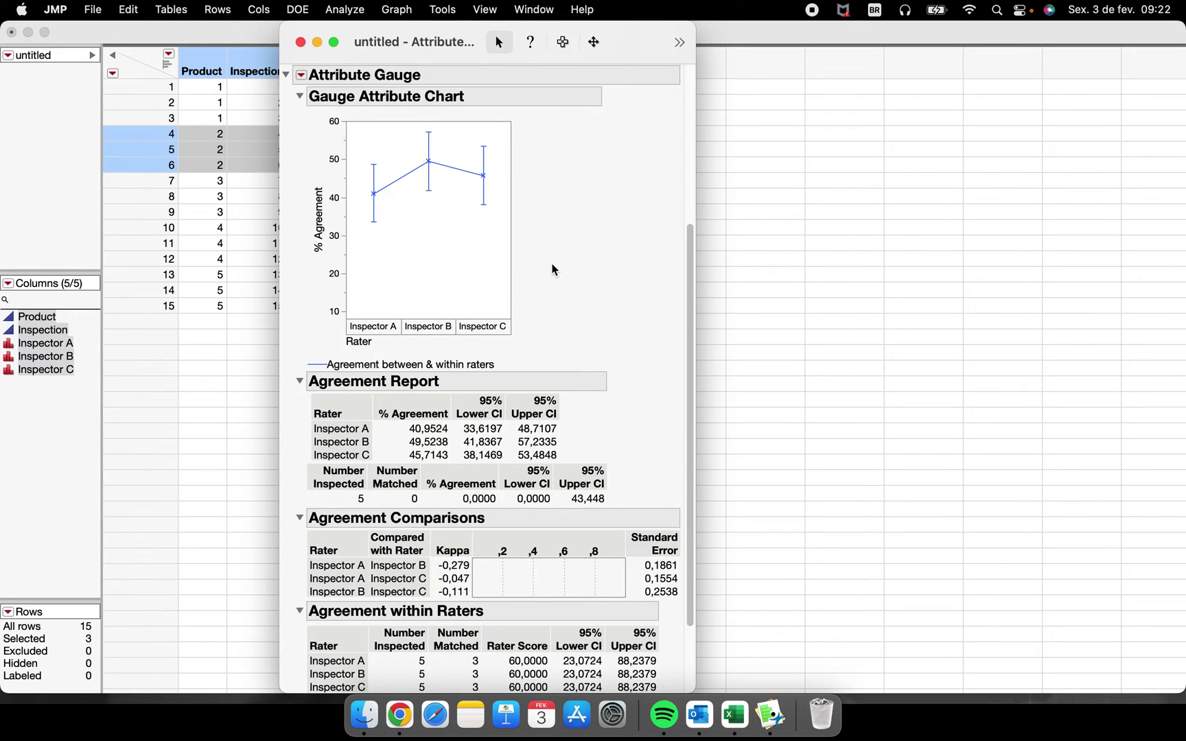
pyautogui.scroll(-3, 553, 269)
pyautogui.scroll(10, 559, 271)
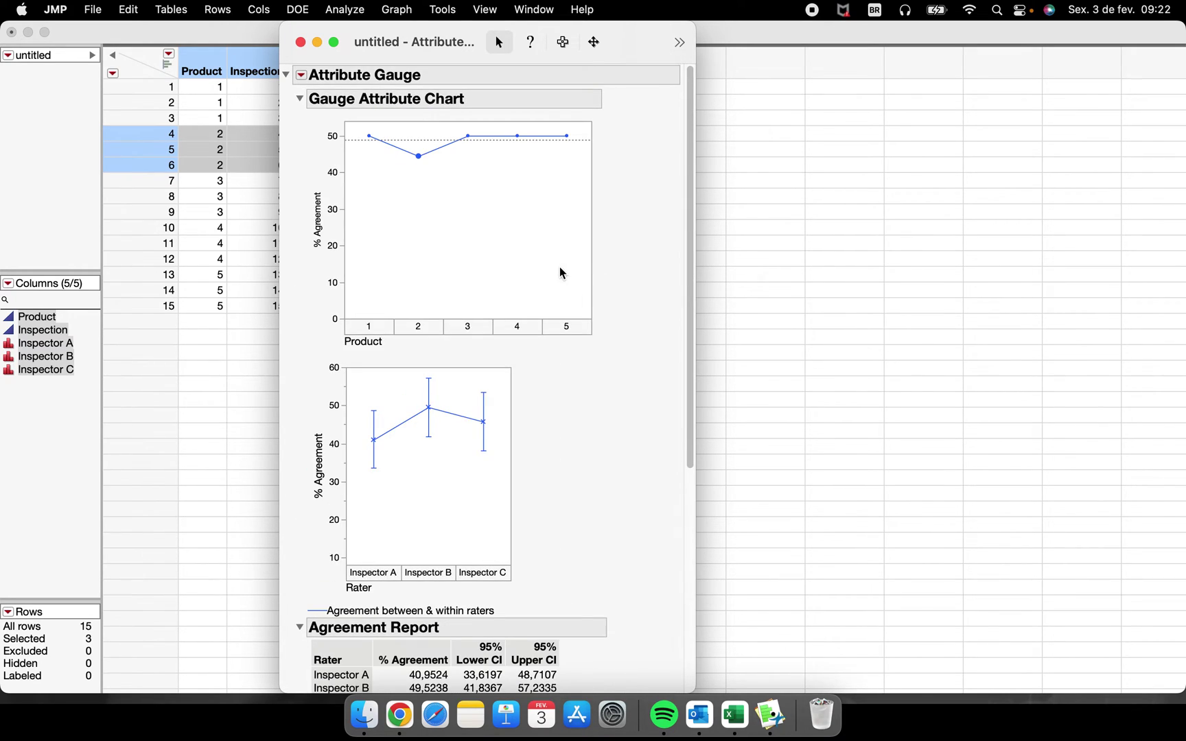
pyautogui.click(300, 98)
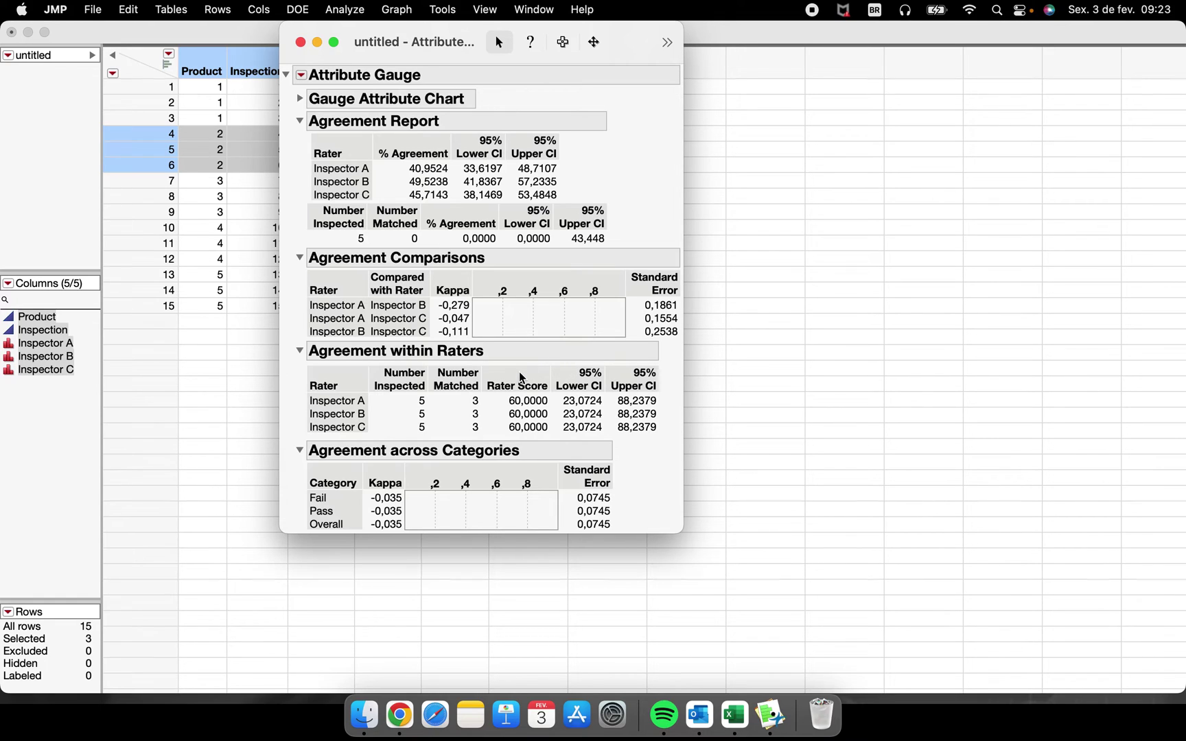
# Close the Attribute Gauge report window, returning to the inspection data table
pyautogui.moveTo(306, 517)
pyautogui.mouseDown()
pyautogui.moveTo(369, 519)
pyautogui.moveTo(372, 476)
pyautogui.moveTo(401, 478)
pyautogui.moveTo(406, 487)
pyautogui.moveTo(371, 487)
pyautogui.moveTo(405, 488)
pyautogui.moveTo(412, 514)
pyautogui.moveTo(306, 517)
pyautogui.moveTo(343, 533)
pyautogui.mouseUp()
pyautogui.click(300, 42)
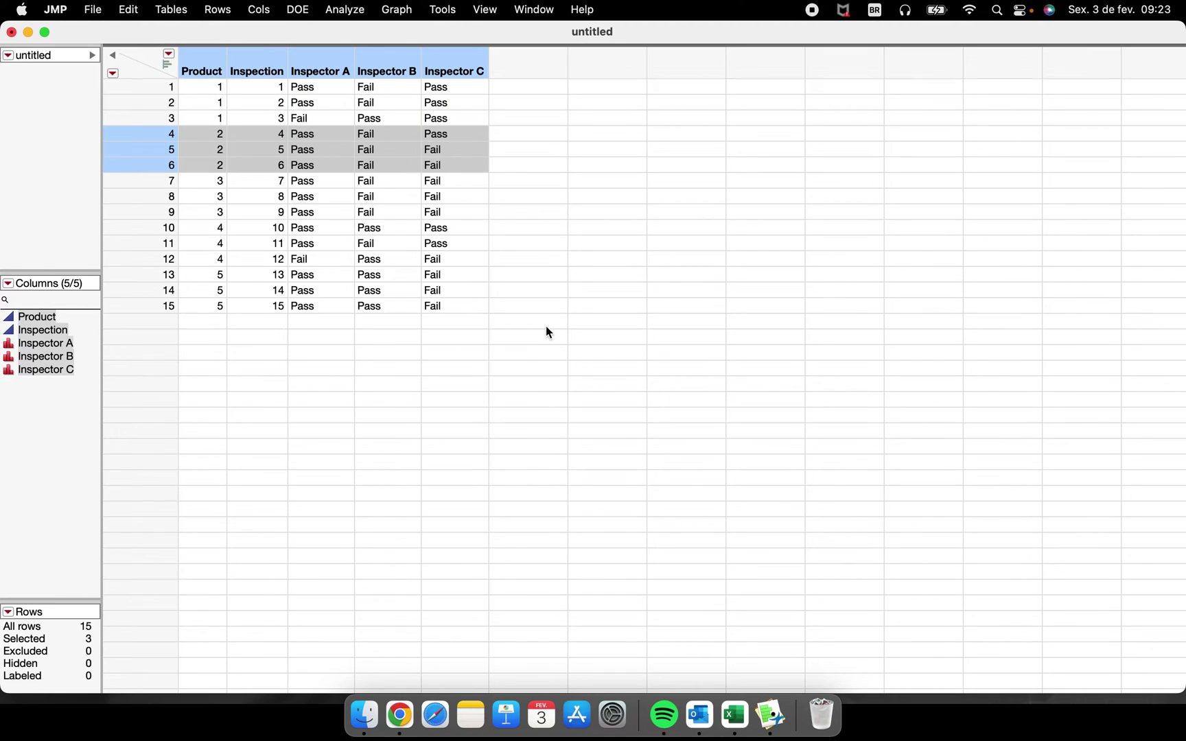
# Paste a Standard column into the table beside Inspector C
pyautogui.click(455, 295)
pyautogui.click(457, 306)
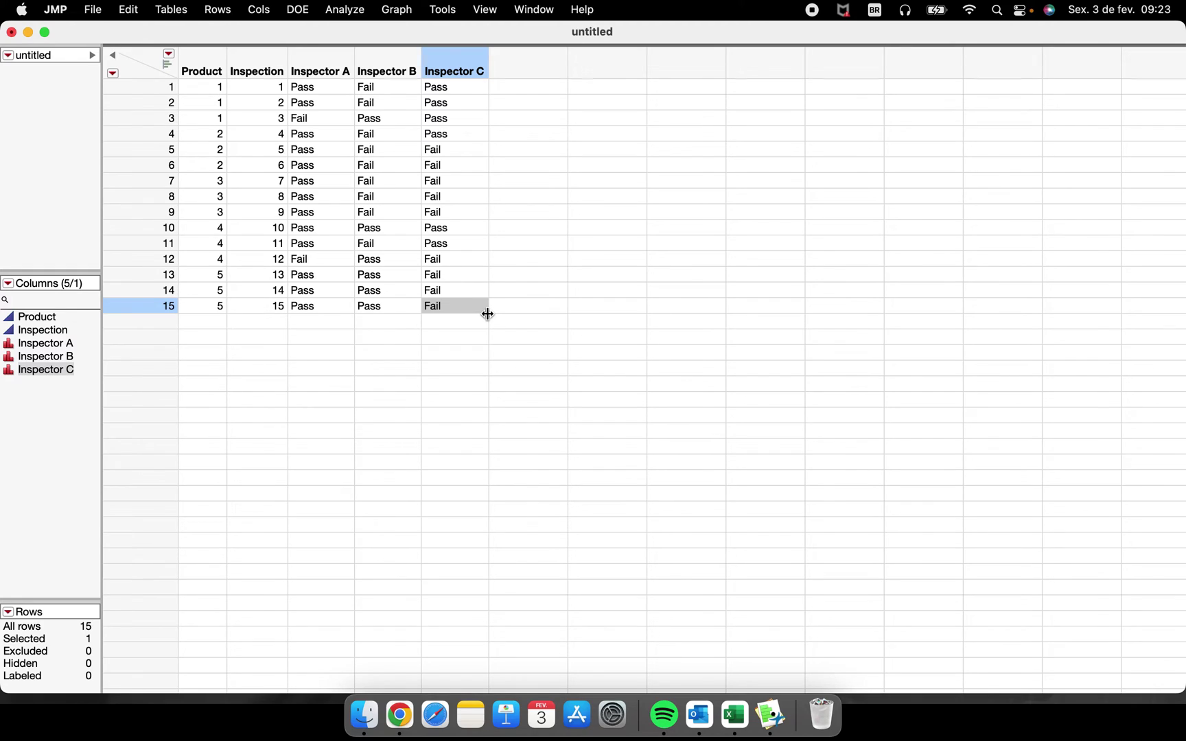
pyautogui.write('Standard Pass Pass Pass Pass Pass Pass Pass Pass Pass Fail Fail Fail Fail Fail Fail')
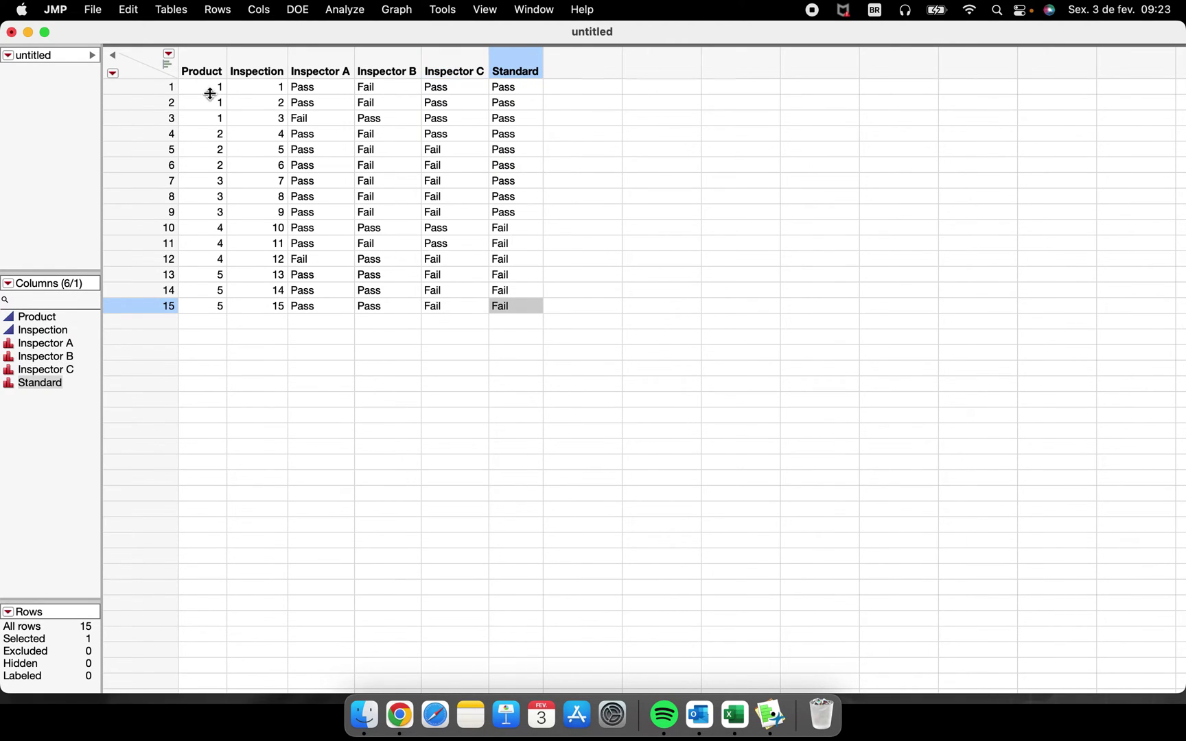
# Compare each product's rows with its Standard values: Pass for products 1–3, Fail for 4–5
pyautogui.moveTo(207, 92); pyautogui.dragTo(202, 111)
pyautogui.click(533, 93)
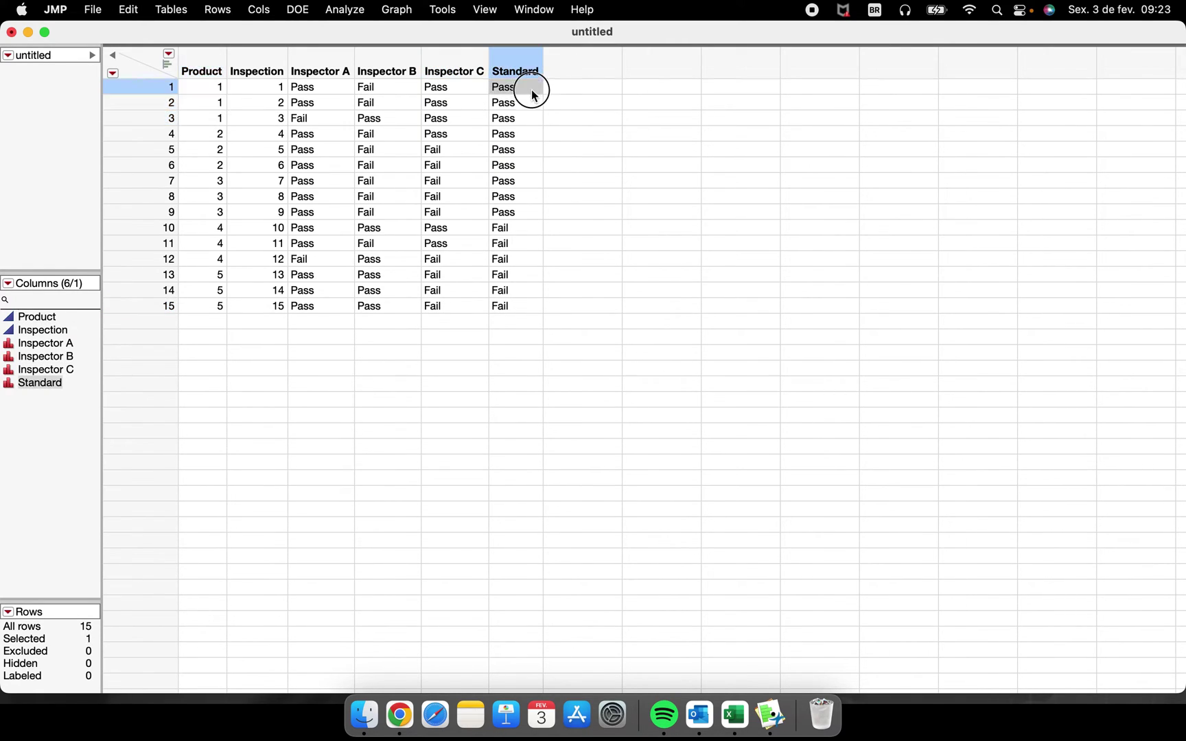
pyautogui.moveTo(534, 96); pyautogui.dragTo(530, 114)
pyautogui.moveTo(201, 135); pyautogui.dragTo(226, 169)
pyautogui.moveTo(532, 136); pyautogui.dragTo(532, 166)
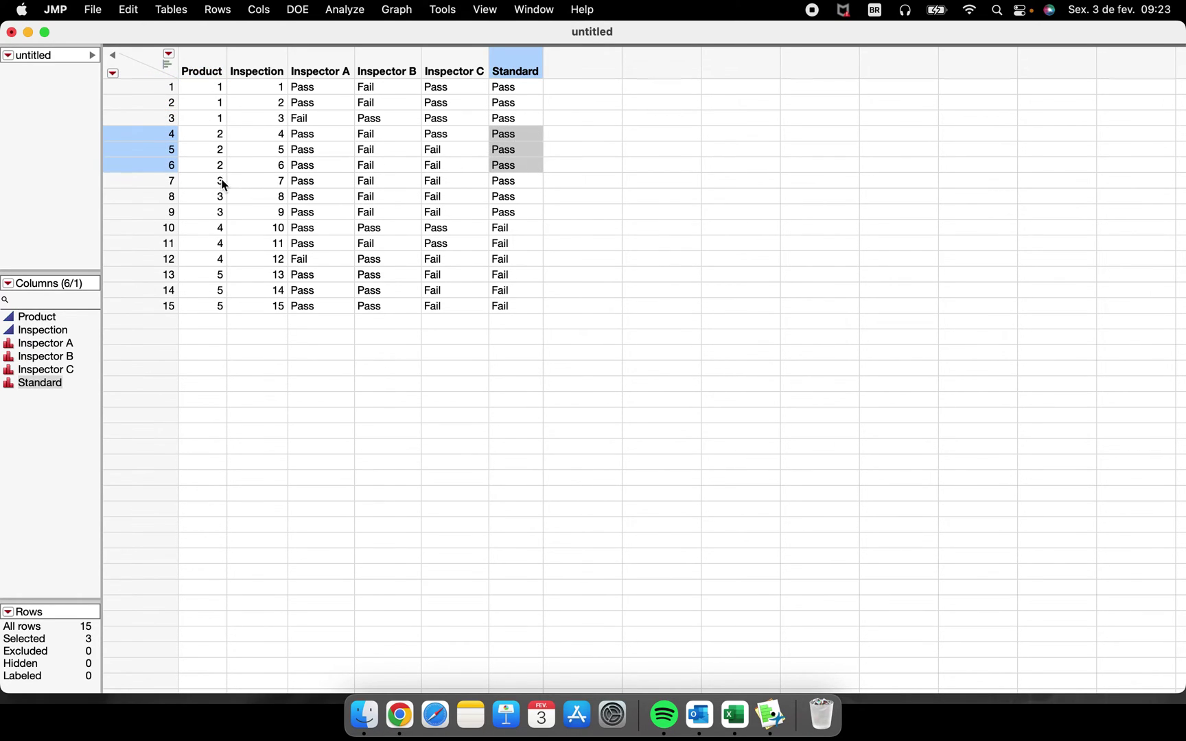
pyautogui.moveTo(223, 184); pyautogui.dragTo(225, 213)
pyautogui.moveTo(513, 182); pyautogui.dragTo(514, 213)
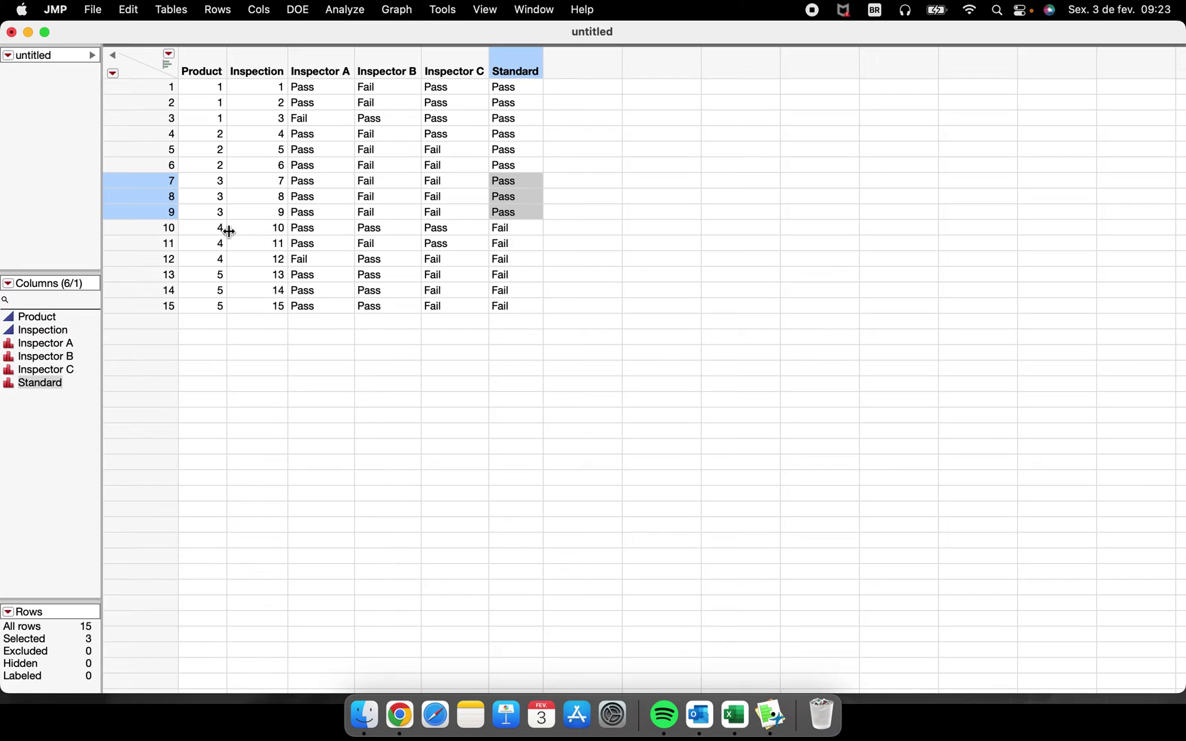
pyautogui.moveTo(228, 231); pyautogui.dragTo(248, 253)
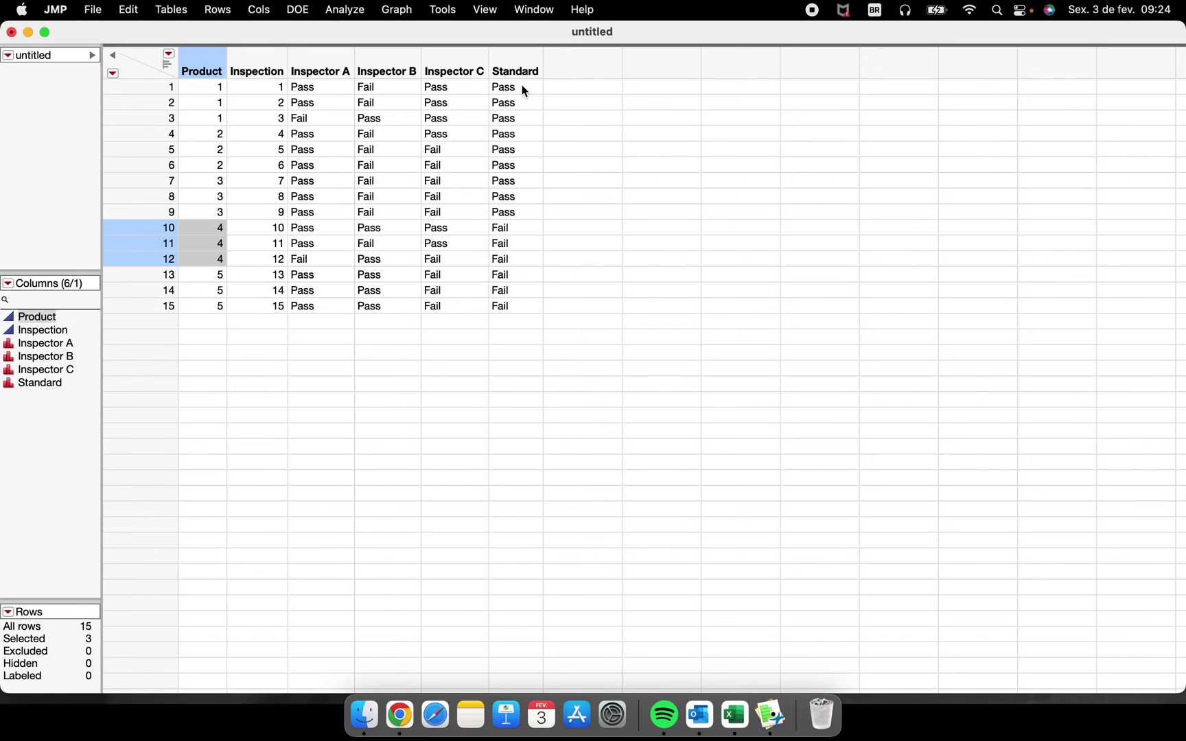
pyautogui.moveTo(521, 87); pyautogui.dragTo(527, 309)
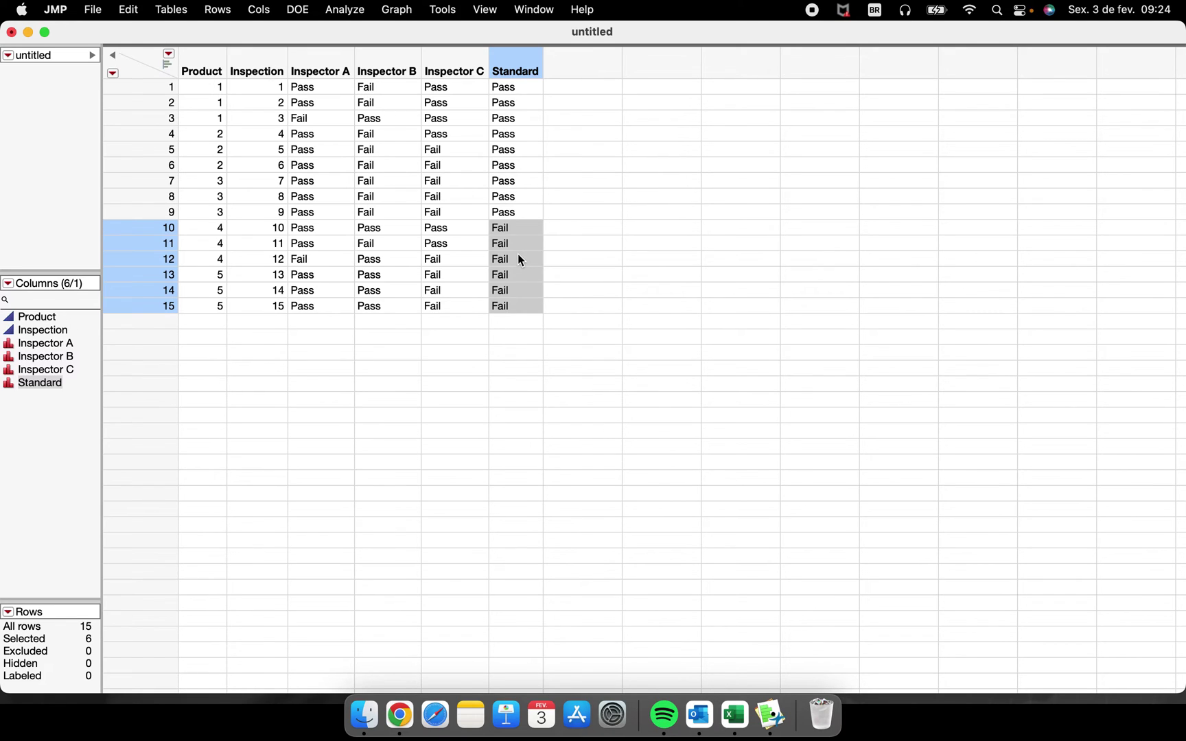
# Reopen the Variability / Attribute Gauge launch window and recall the previous roles
pyautogui.click(346, 10)
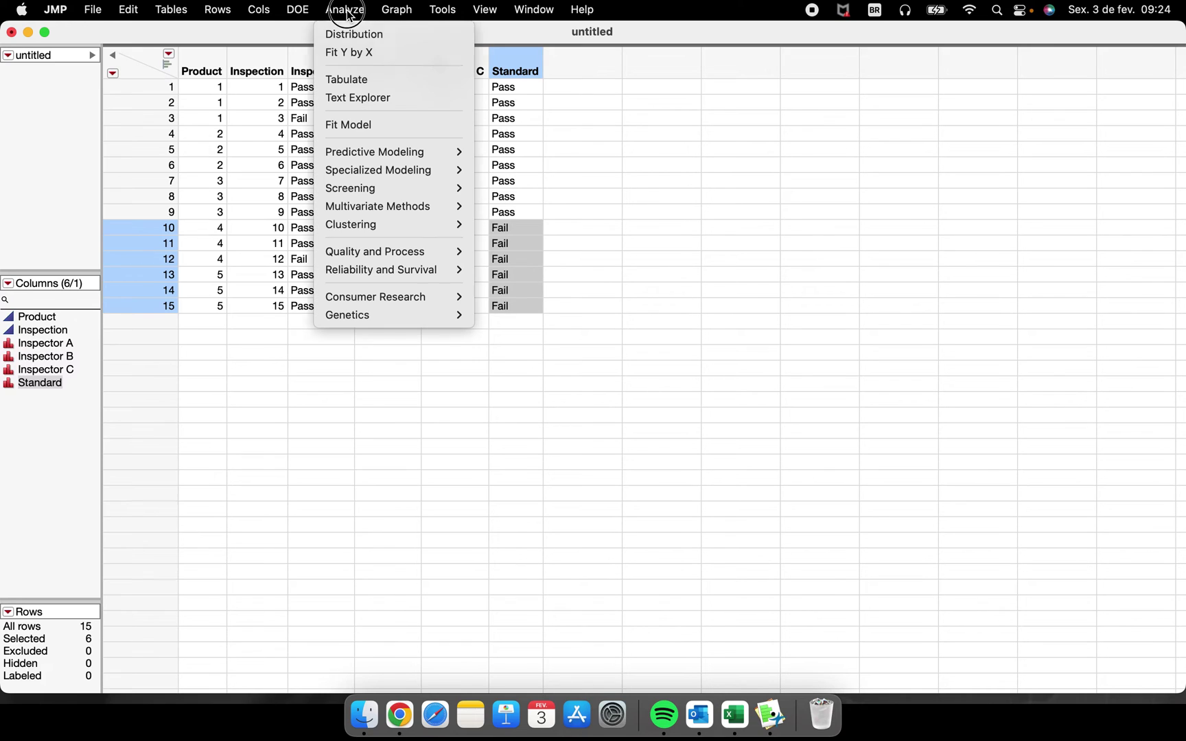
pyautogui.moveTo(437, 258)
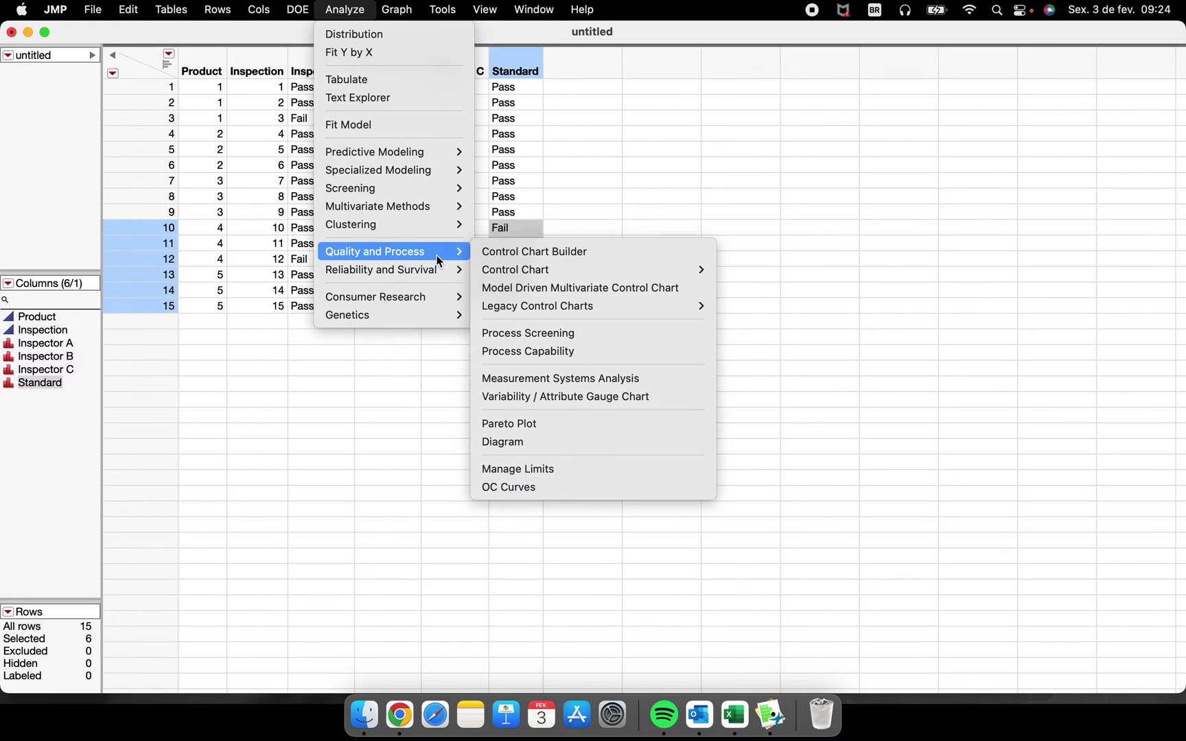
pyautogui.click(578, 395)
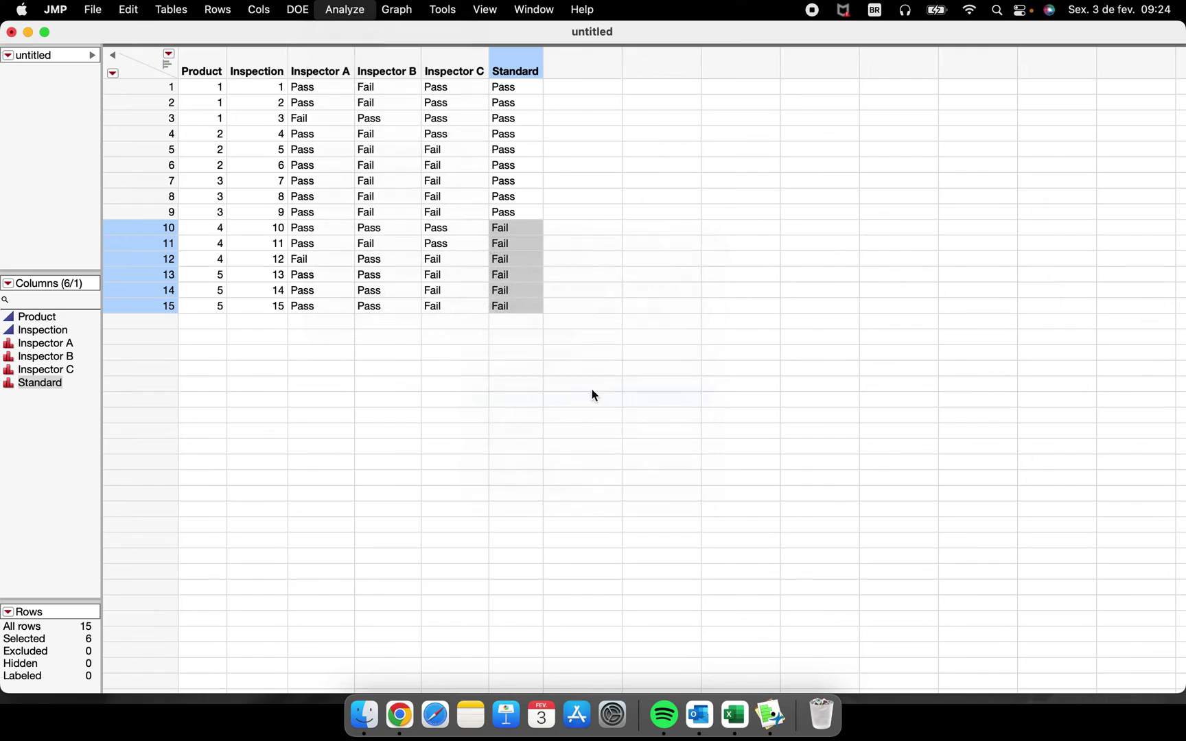
pyautogui.click(810, 290)
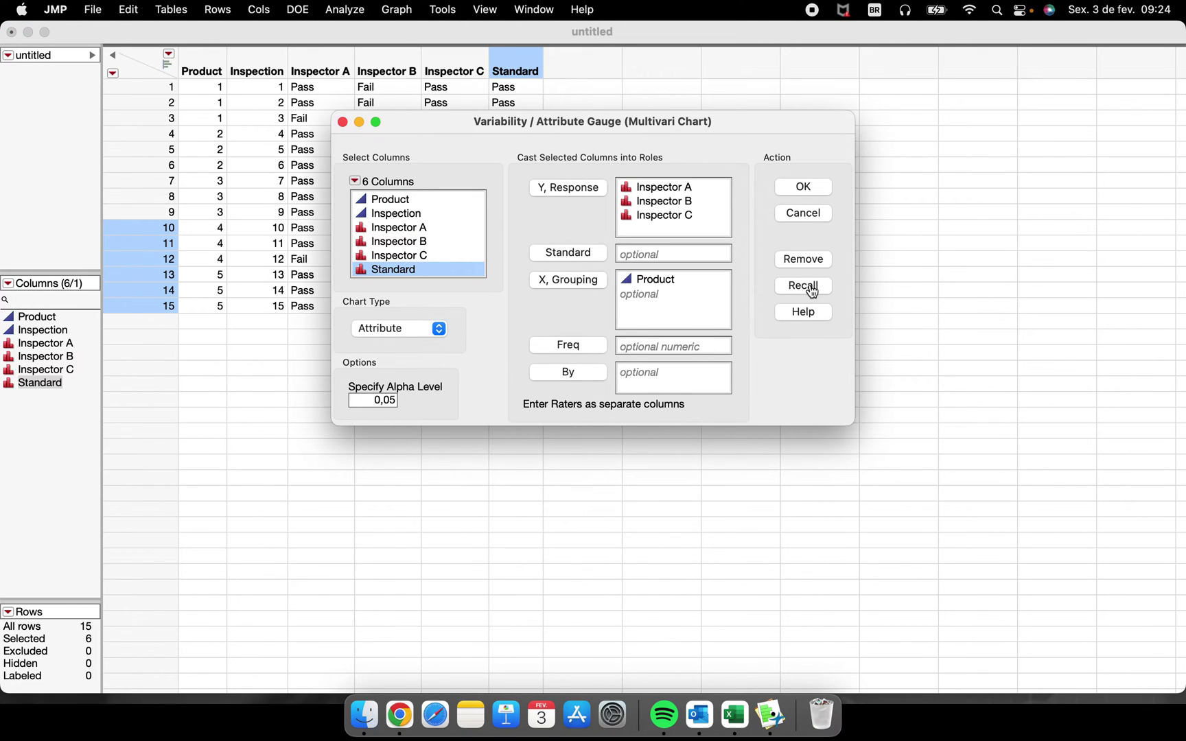
# Cast Standard into the Standard role and run the attribute gauge analysis
pyautogui.click(394, 268)
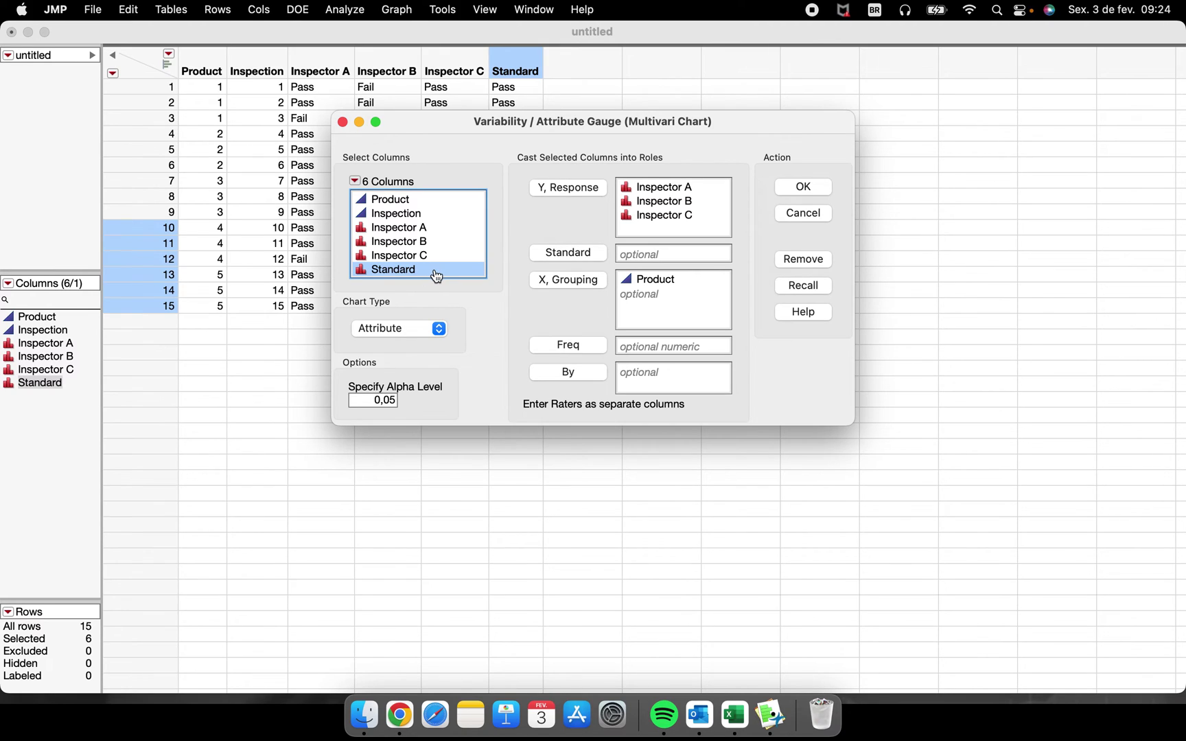
pyautogui.click(598, 253)
pyautogui.moveTo(710, 240)
pyautogui.mouseDown()
pyautogui.moveTo(519, 244)
pyautogui.moveTo(734, 271)
pyautogui.moveTo(715, 242)
pyautogui.mouseUp()
pyautogui.click(659, 254)
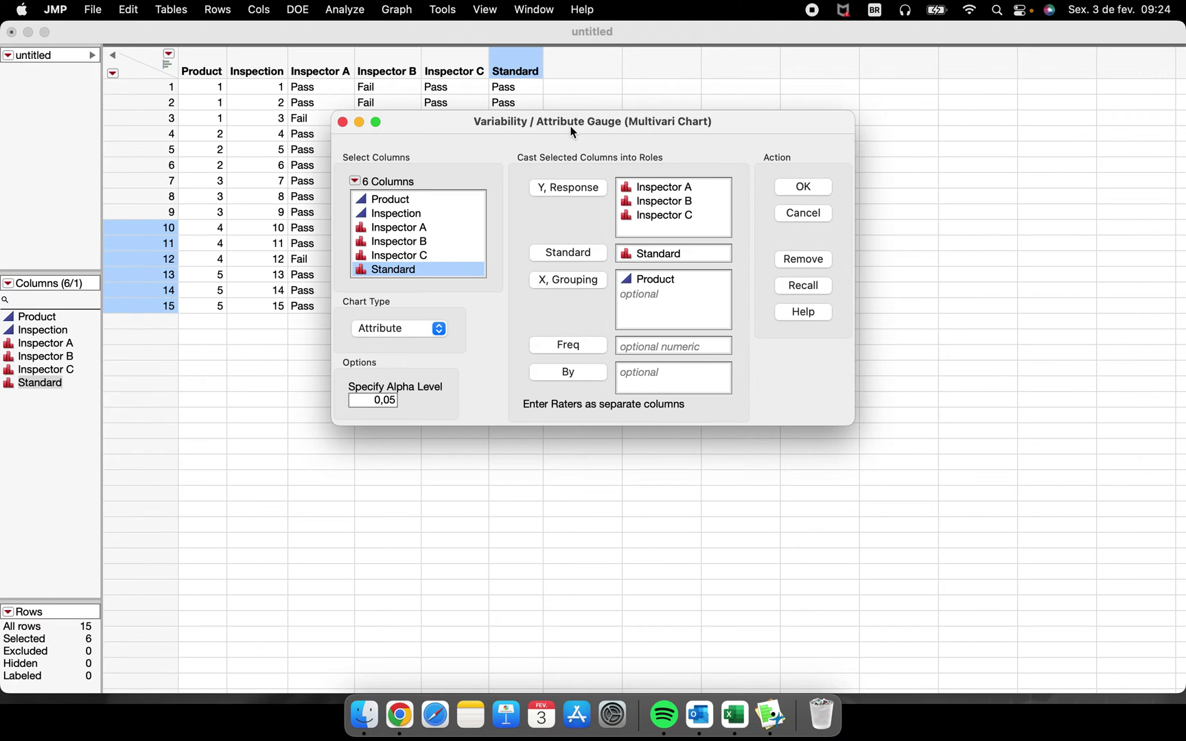
pyautogui.moveTo(569, 125); pyautogui.dragTo(417, 145)
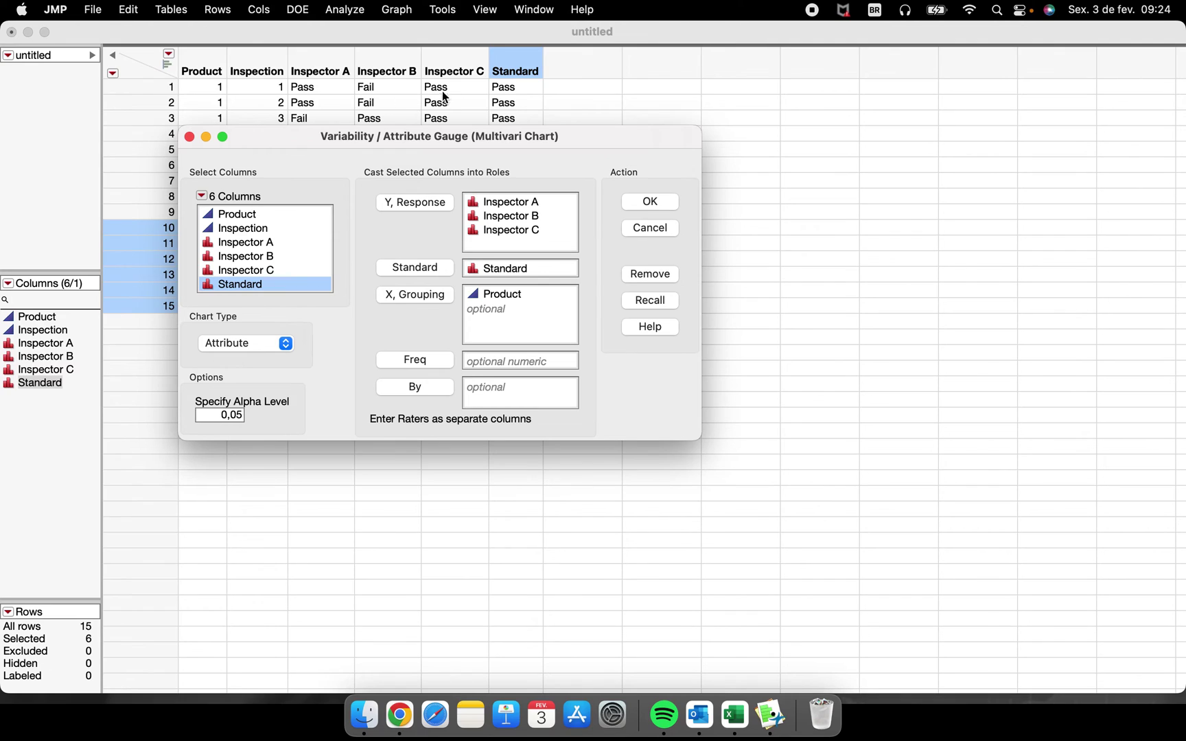
pyautogui.click(650, 204)
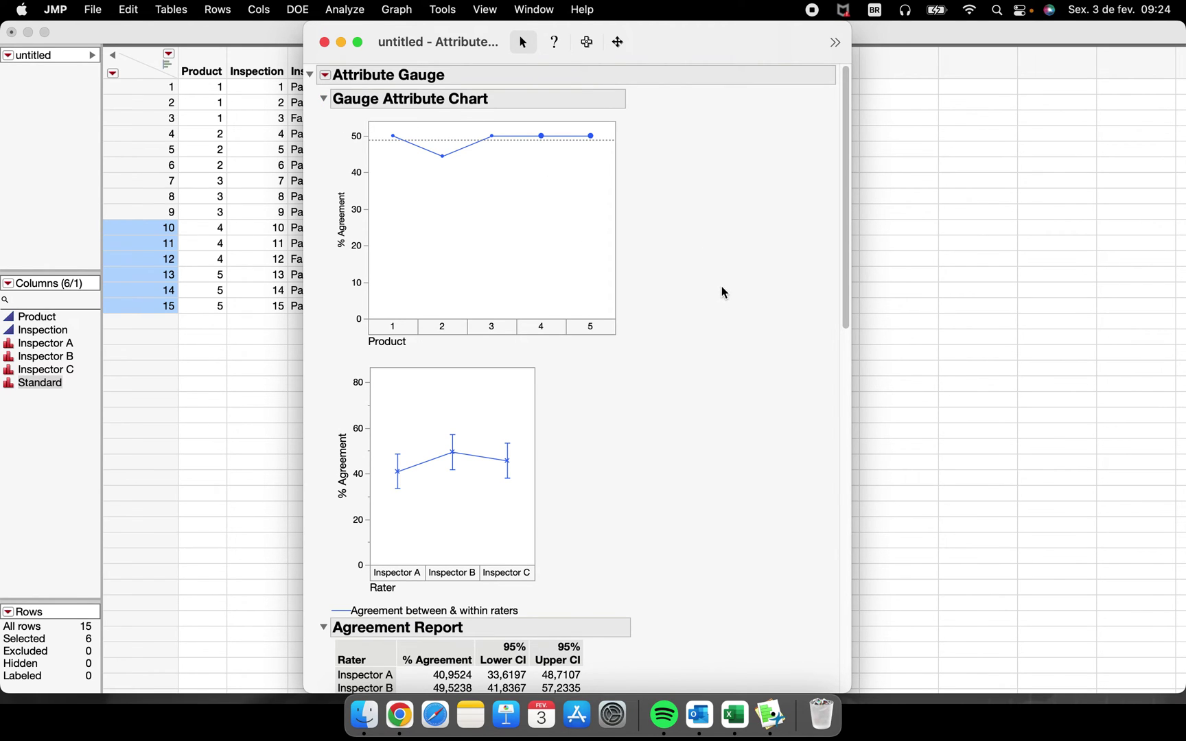
# Collapse Agreement within Raters, across Categories, Comparisons, Agreement Report and Gauge Attribute Chart sections
pyautogui.scroll(-6, 723, 285)
pyautogui.scroll(-12, 723, 284)
pyautogui.scroll(-5, 724, 284)
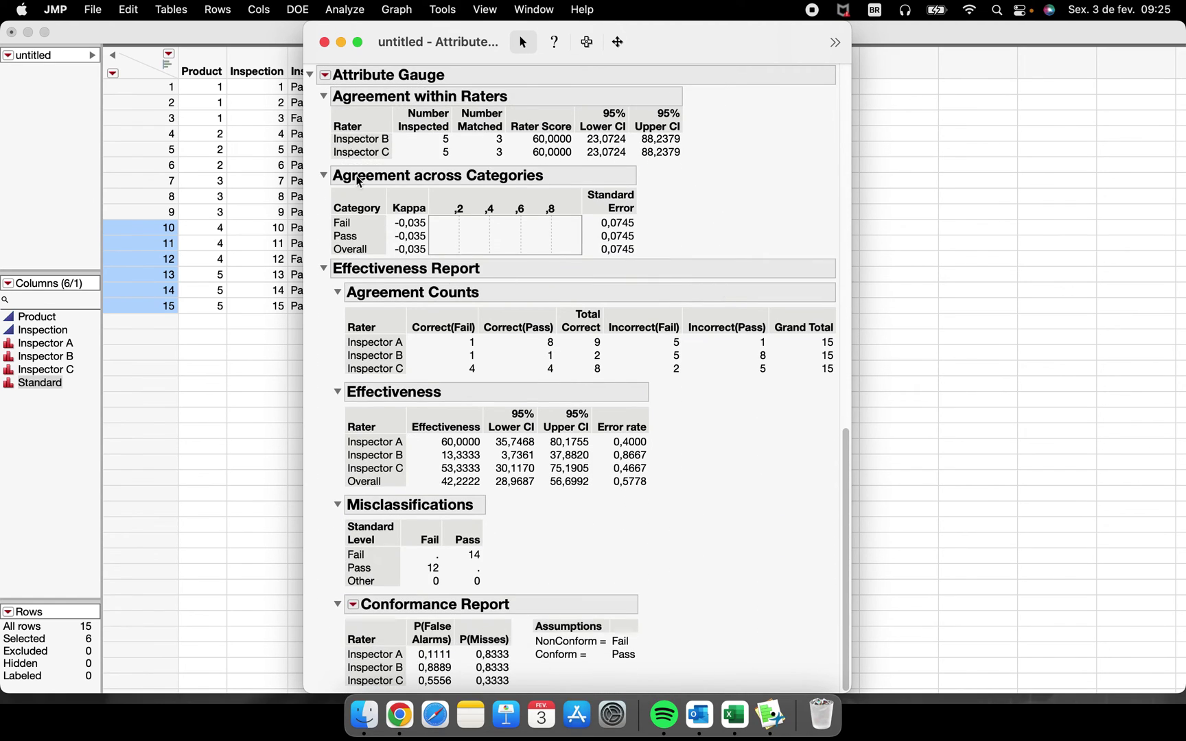
pyautogui.click(323, 96)
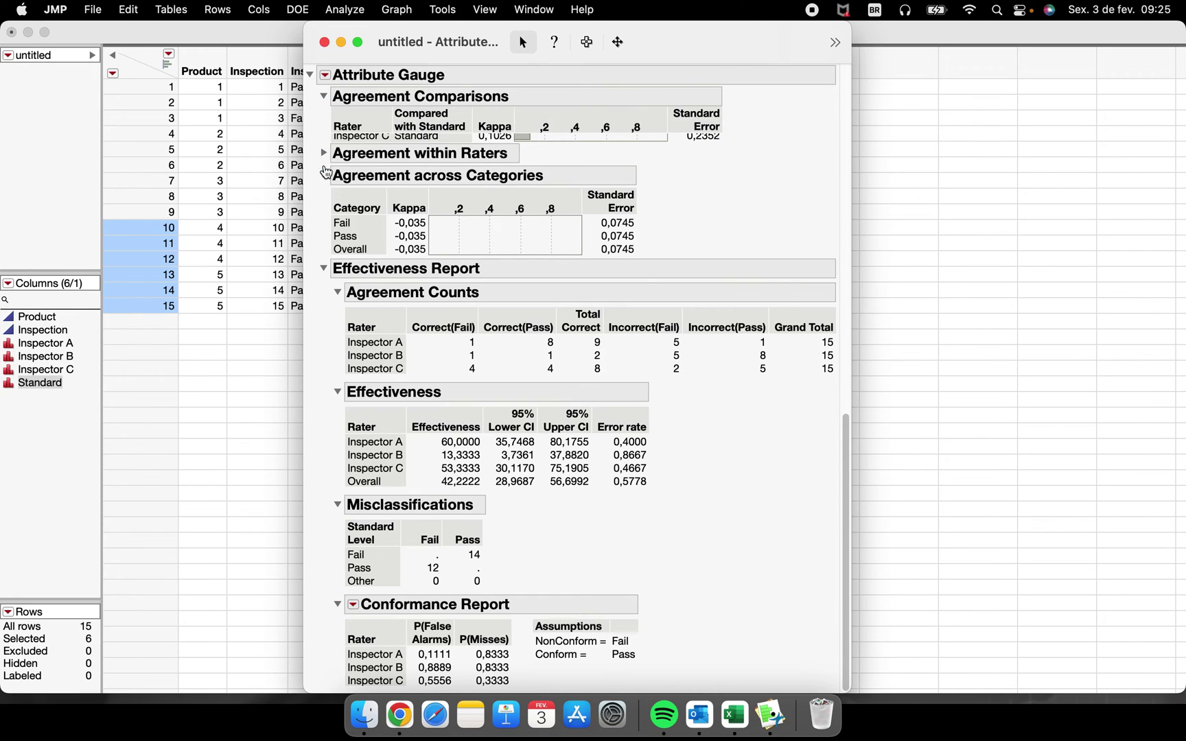
pyautogui.click(324, 171)
pyautogui.click(324, 95)
pyautogui.click(323, 95)
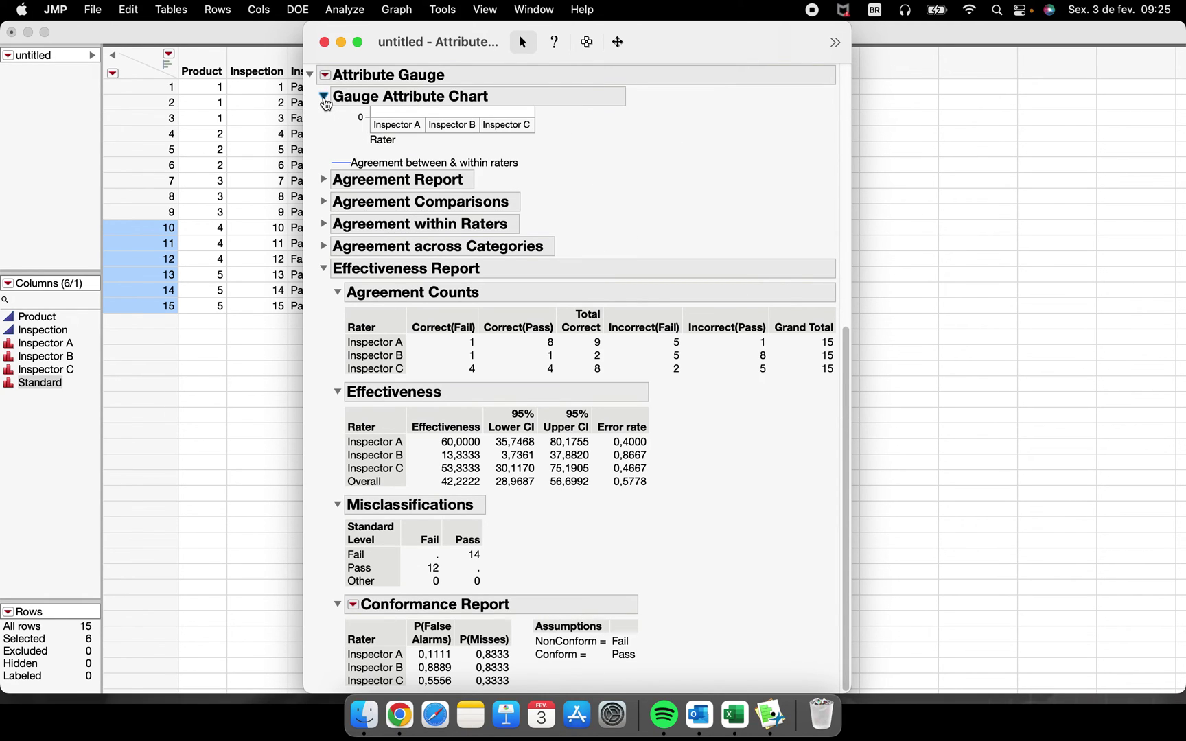
pyautogui.click(324, 97)
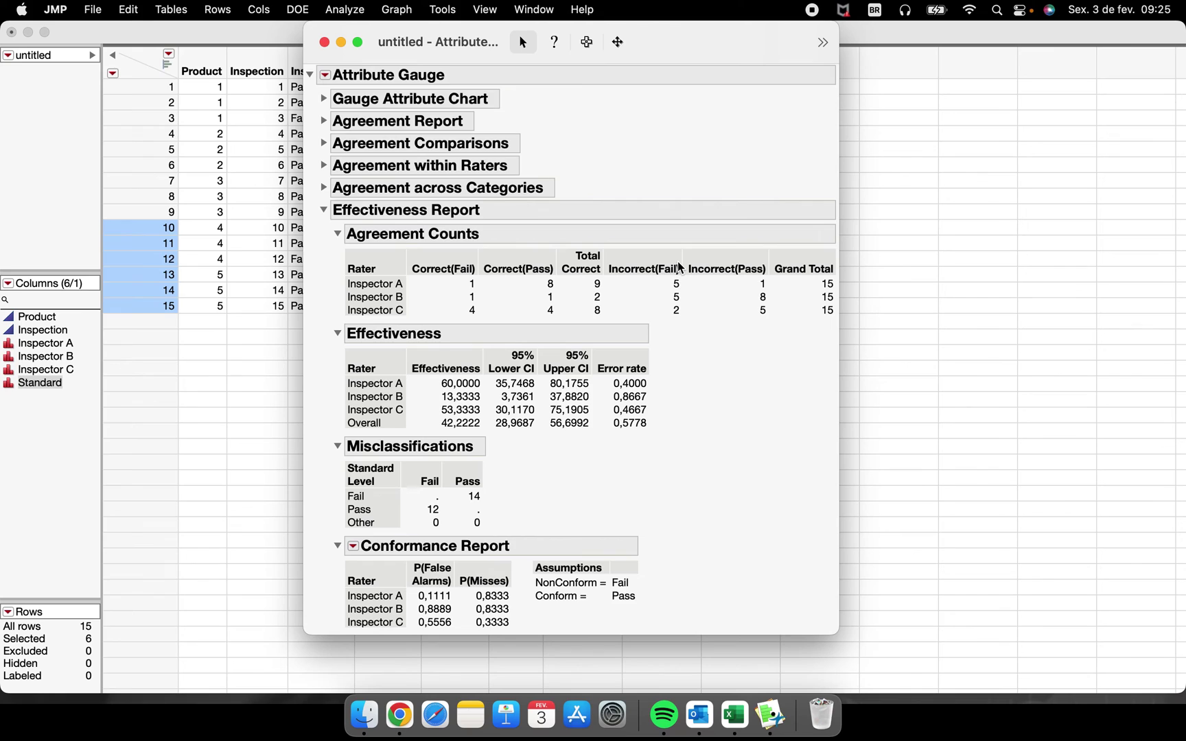
pyautogui.moveTo(500, 211)
pyautogui.mouseDown()
pyautogui.moveTo(351, 204)
pyautogui.moveTo(323, 214)
pyautogui.moveTo(432, 229)
pyautogui.moveTo(485, 220)
pyautogui.moveTo(464, 208)
pyautogui.mouseUp()
pyautogui.moveTo(663, 559)
pyautogui.mouseDown()
pyautogui.moveTo(541, 552)
pyautogui.moveTo(524, 565)
pyautogui.moveTo(528, 598)
pyautogui.moveTo(571, 618)
pyautogui.moveTo(651, 614)
pyautogui.moveTo(662, 560)
pyautogui.mouseUp()
pyautogui.moveTo(532, 608)
pyautogui.mouseDown()
pyautogui.moveTo(666, 580)
pyautogui.moveTo(552, 550)
pyautogui.moveTo(493, 605)
pyautogui.mouseUp()
pyautogui.click(354, 547)
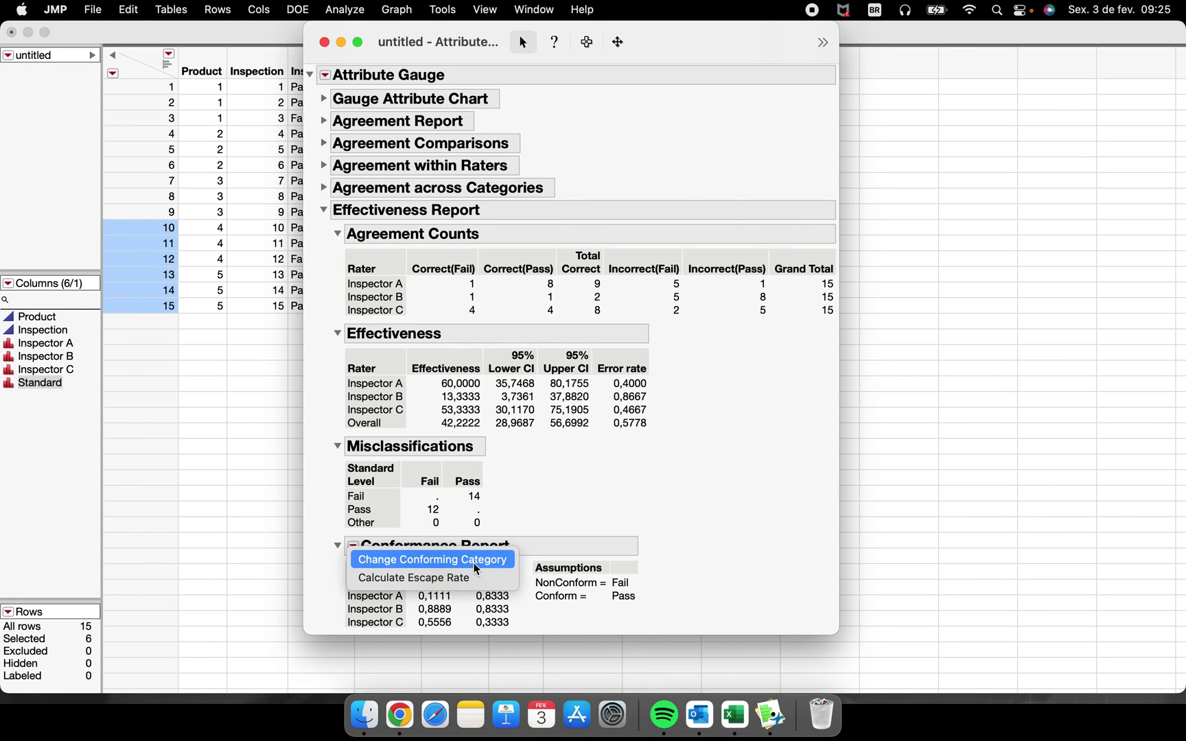
pyautogui.click(729, 532)
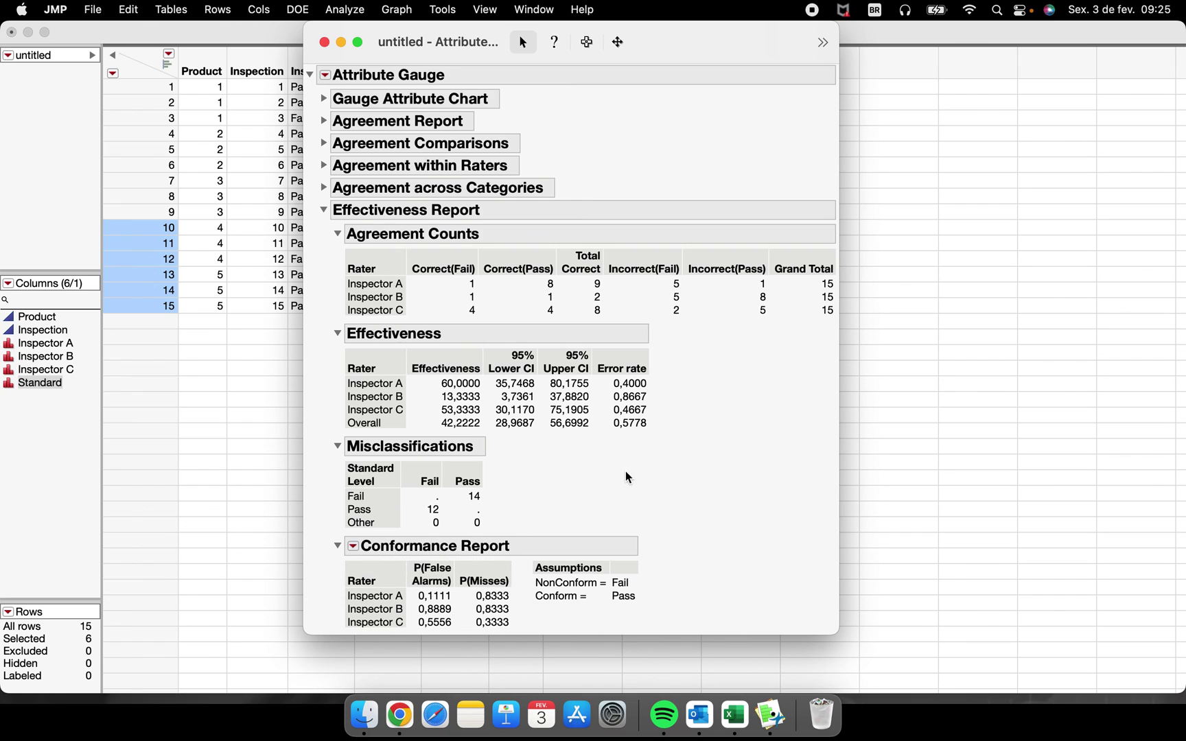
# Minimize the report, select the whole data table, then minimize the table window
pyautogui.click(341, 41)
pyautogui.click(29, 33)
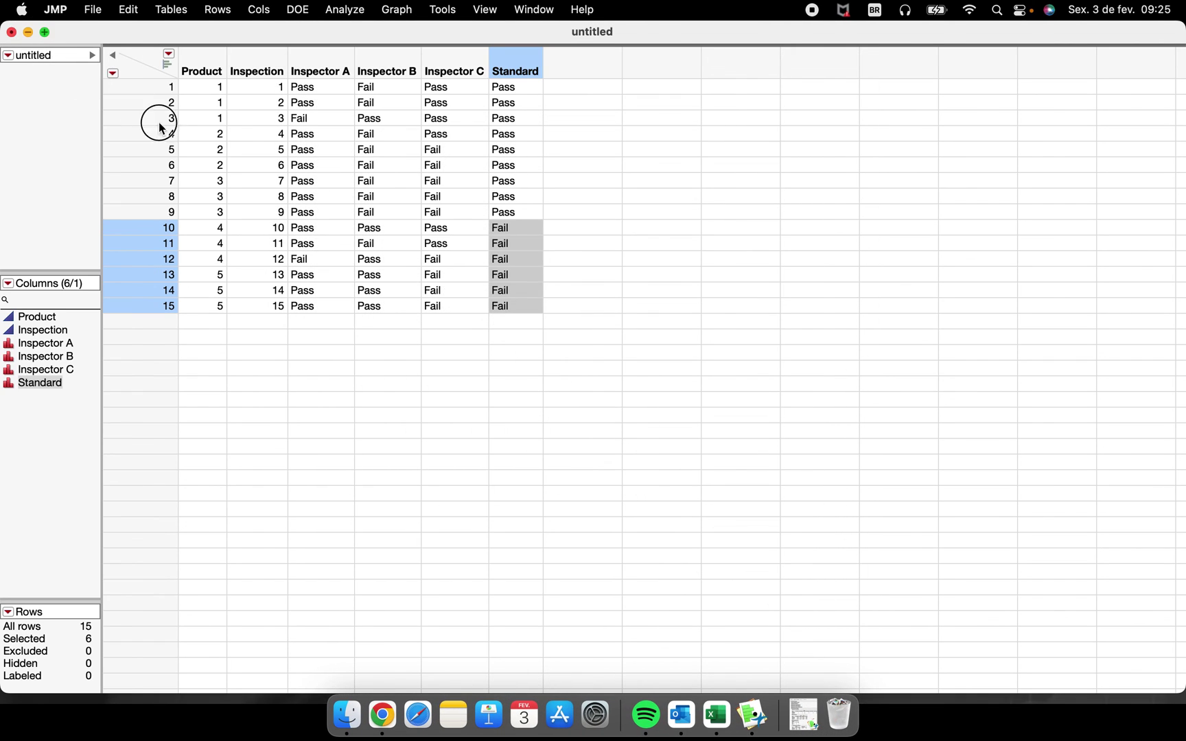
pyautogui.moveTo(513, 304); pyautogui.dragTo(512, 290)
pyautogui.press('super+a')
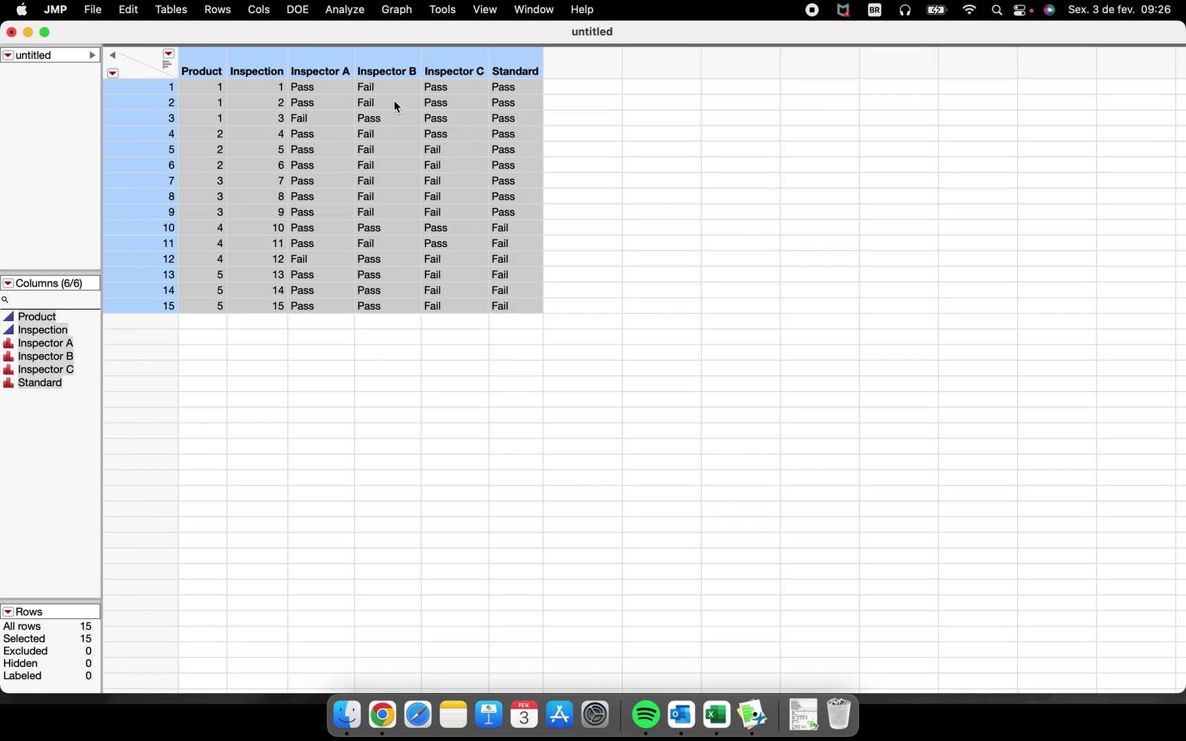
pyautogui.moveTo(321, 65); pyautogui.dragTo(515, 65)
pyautogui.click(28, 33)
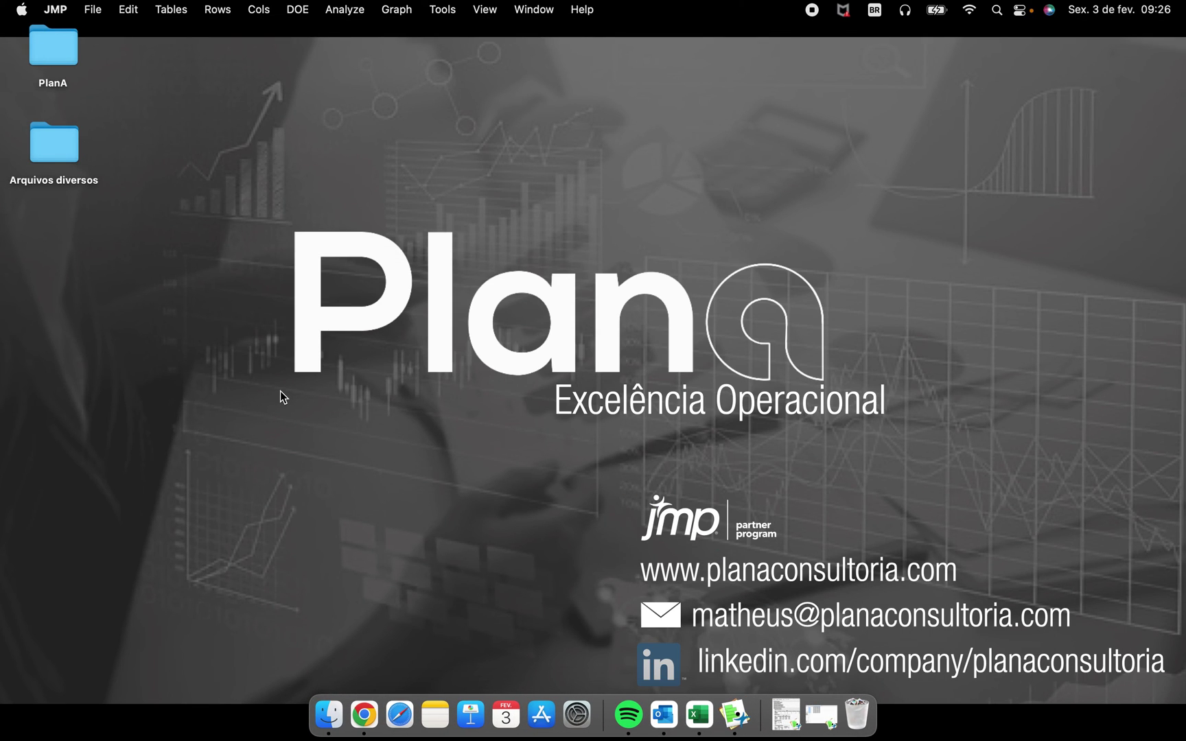